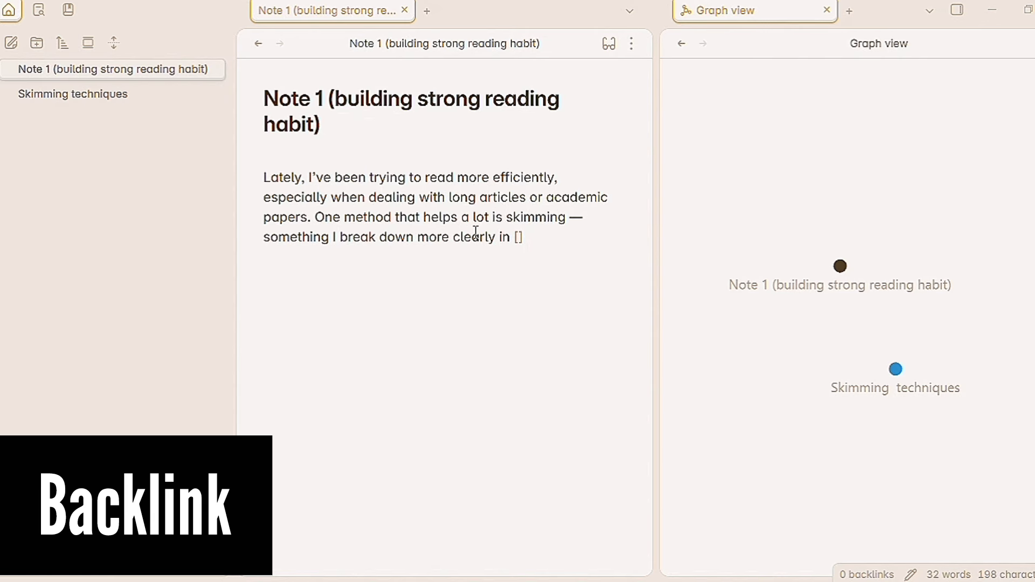
Insert an internal link to the Skimming techniques note at the end of Note 1's first paragraph
type("[")
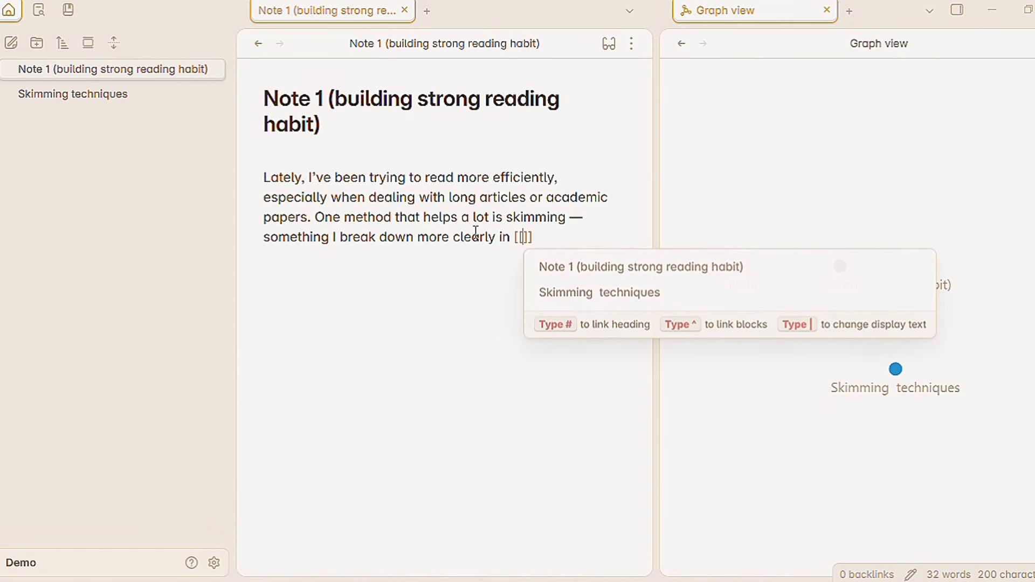
left_click(566, 292)
left_click(475, 227)
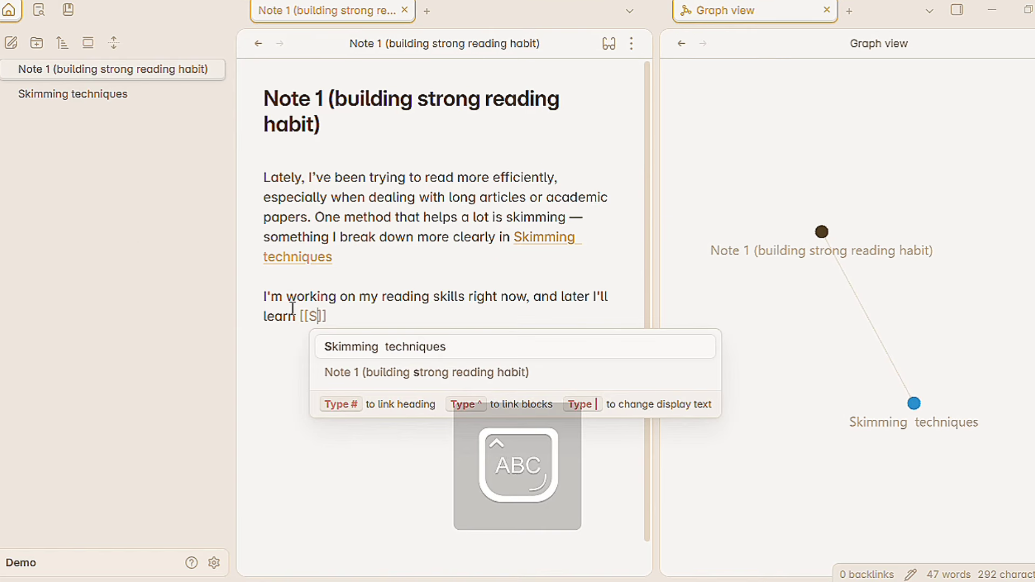
Complete the second paragraph's internal link as Scanning techniques and create that missing note from the link
type("Scanning techniques")
left_click(477, 296)
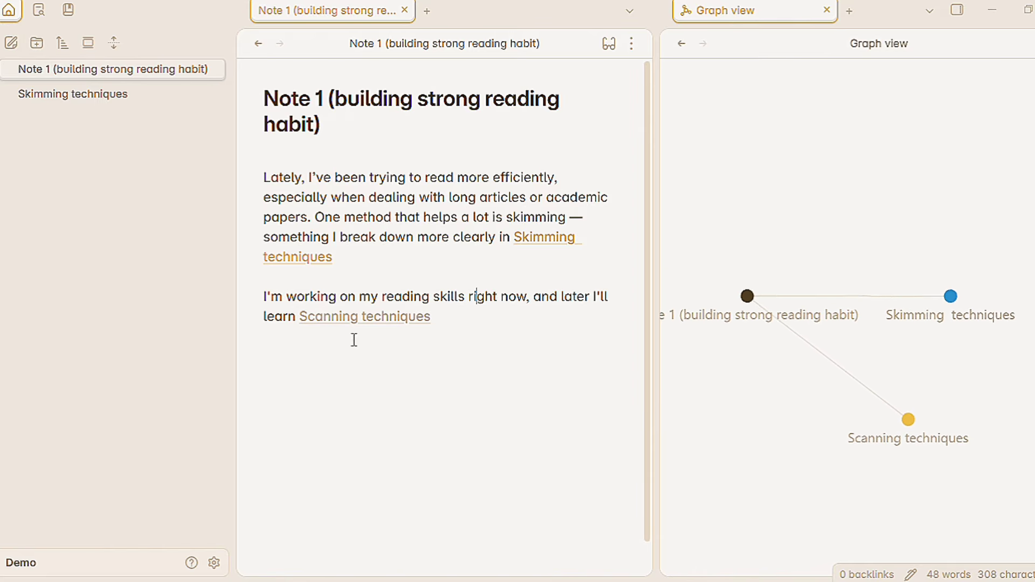
left_click(363, 317)
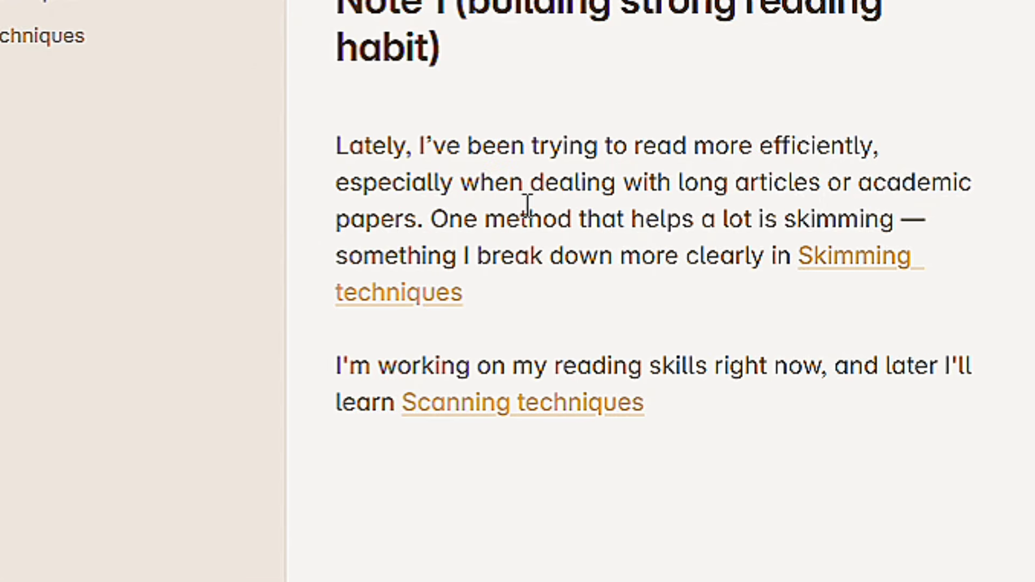
Point the Skimming techniques link to that note's heading "What is skimming?"
left_click(467, 291)
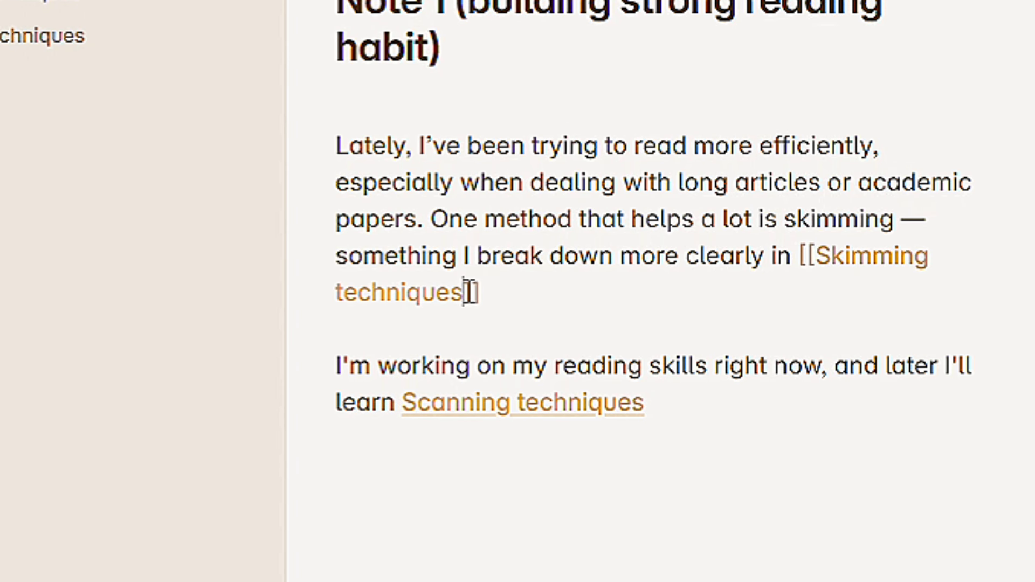
type("#")
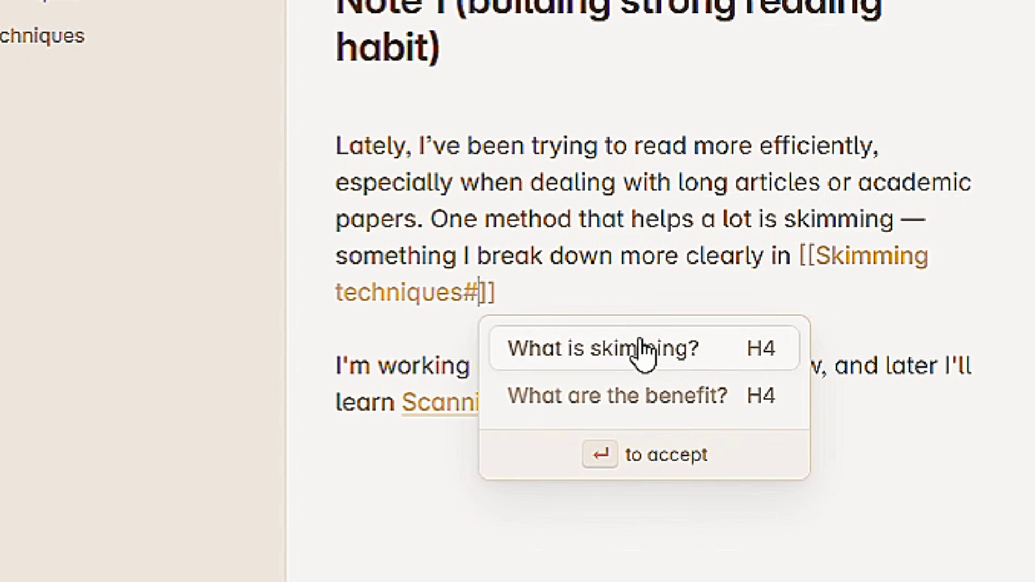
left_click(642, 342)
key("Down")
key("Down")
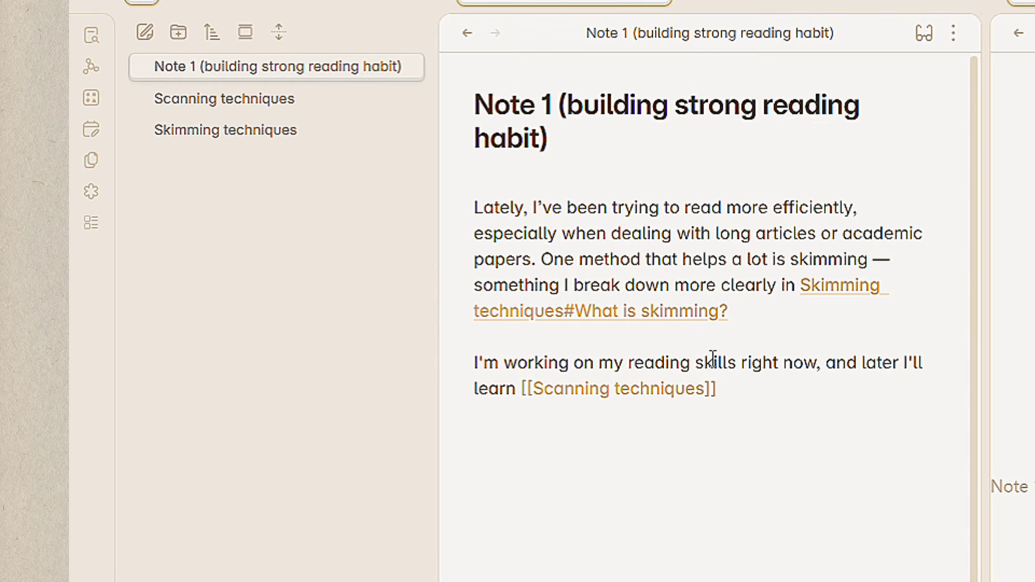
Link the Skimming techniques reference to the block beginning "Instead of focusing on details", follow it to that paragraph, and return to Note 1
left_click(694, 324)
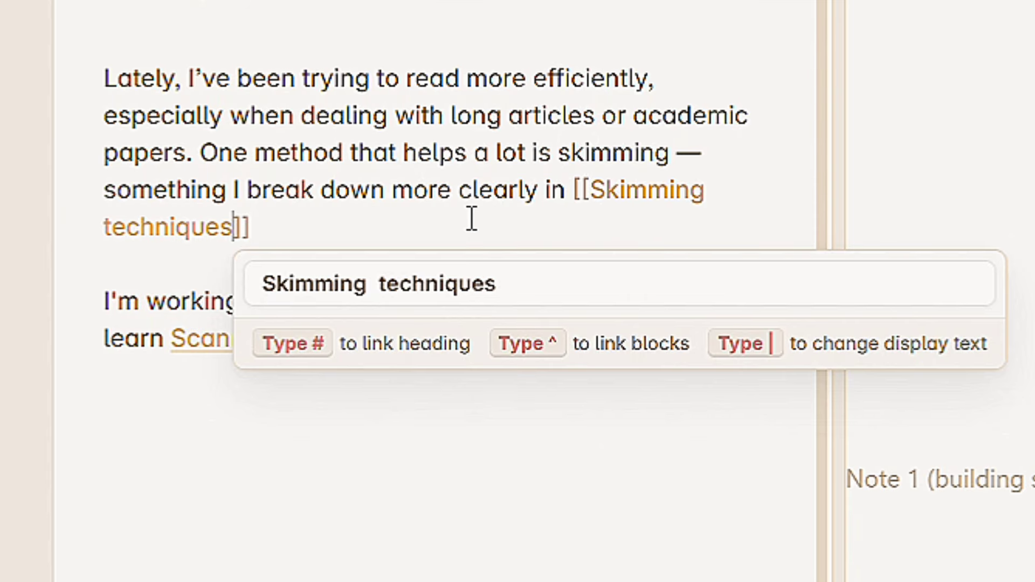
type("^")
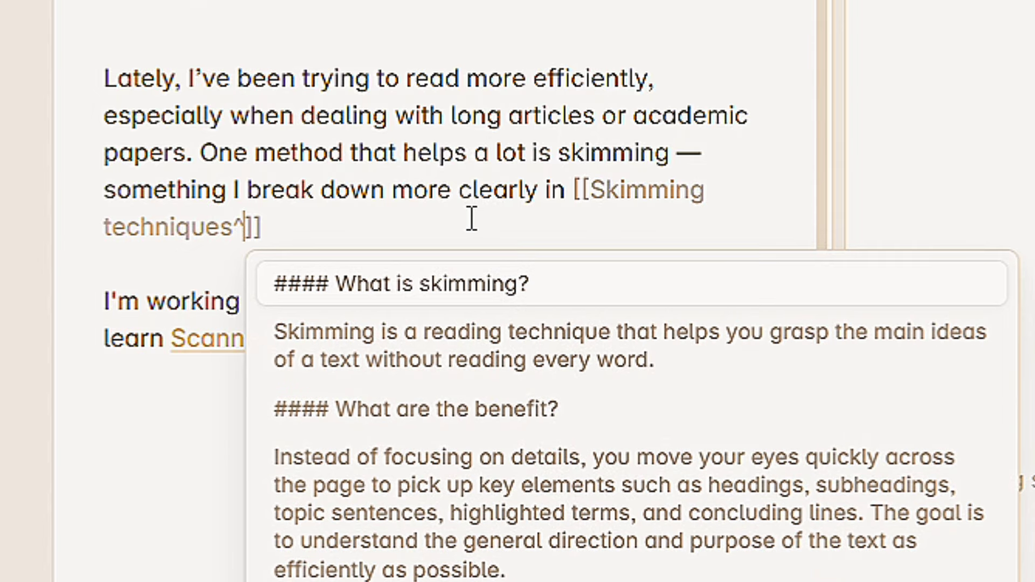
left_click(544, 484)
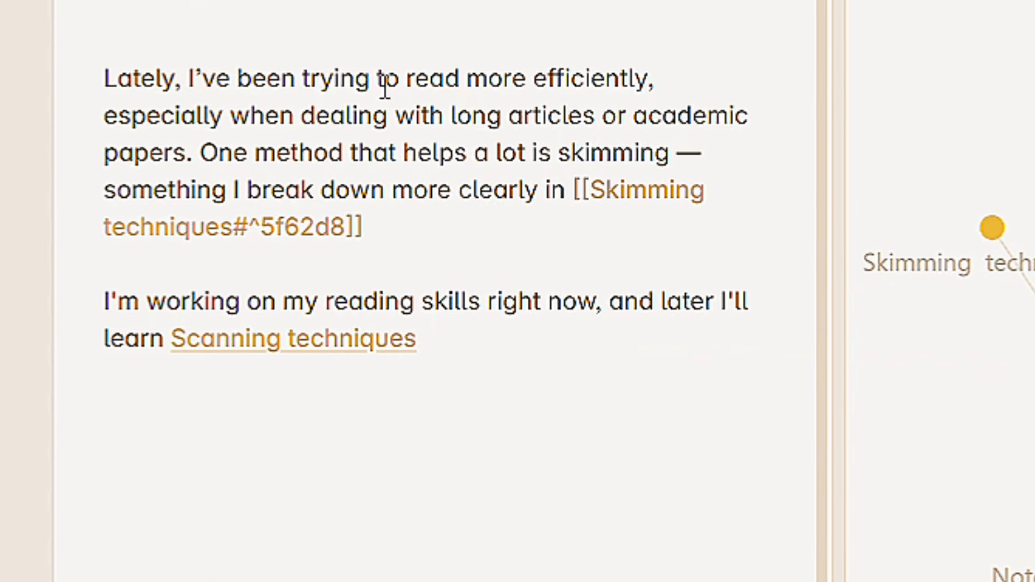
left_click(312, 233)
scroll(313, 235, "down", 1)
key("alt+Return")
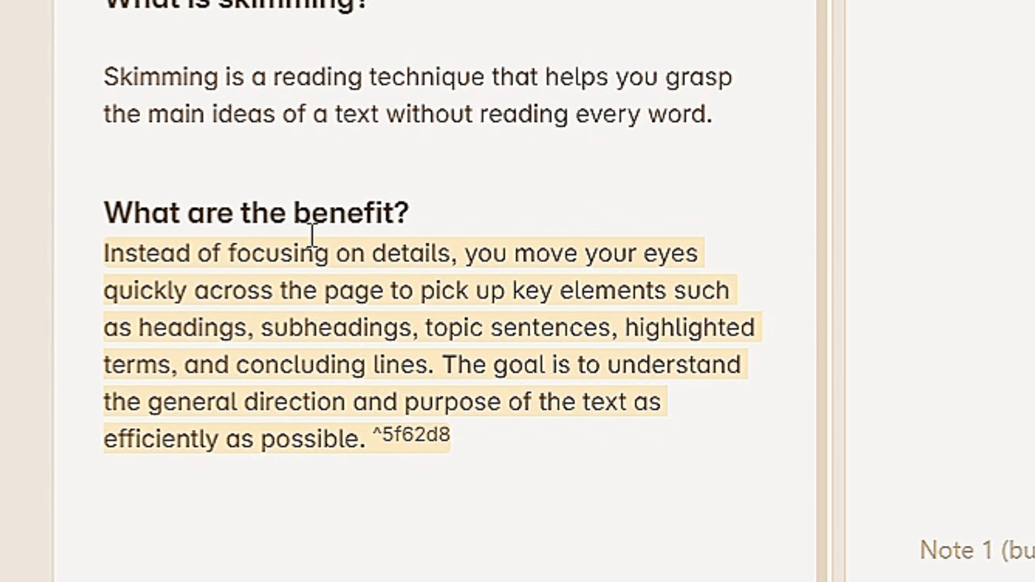
key("ctrl+alt+Left")
Give the Skimming techniques link in Note 1 the display text "Here"
left_click(236, 233)
type("|")
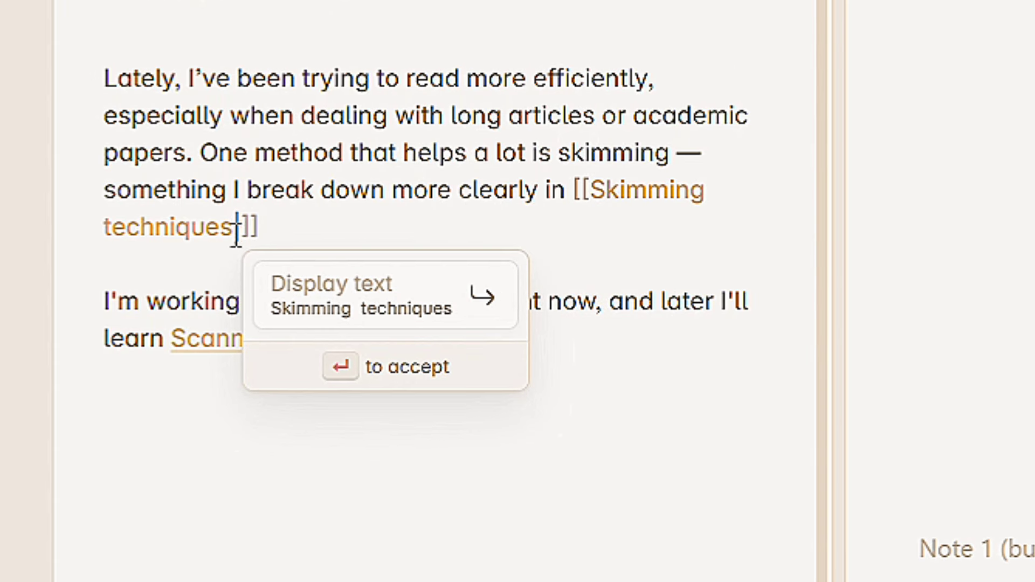
type("Here")
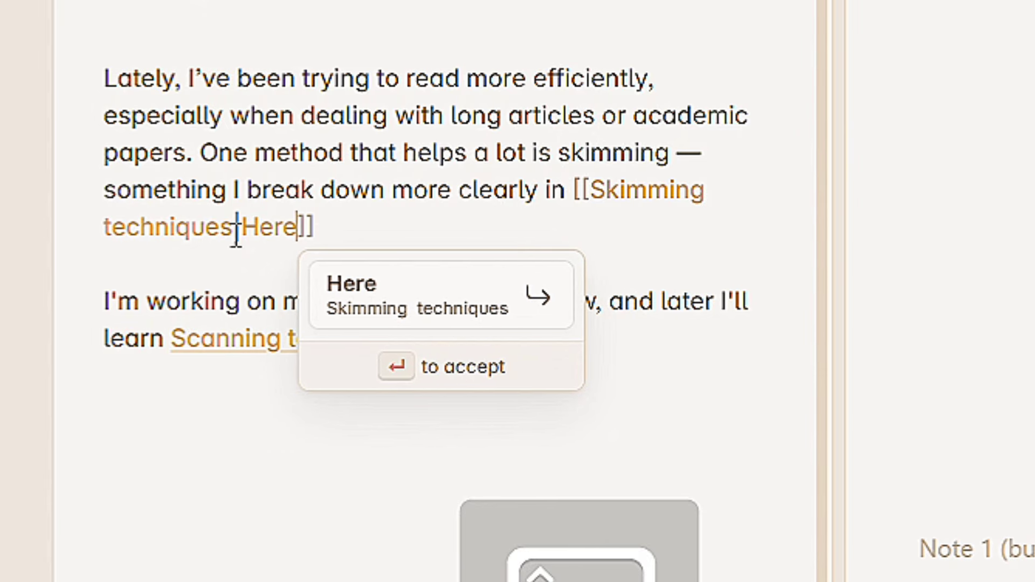
left_click(278, 479)
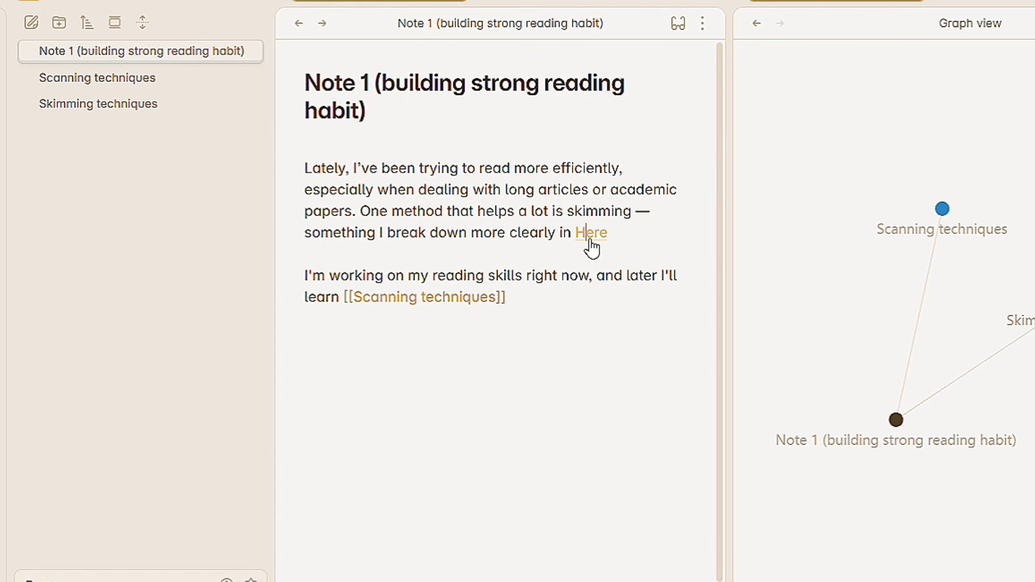
left_click(586, 196)
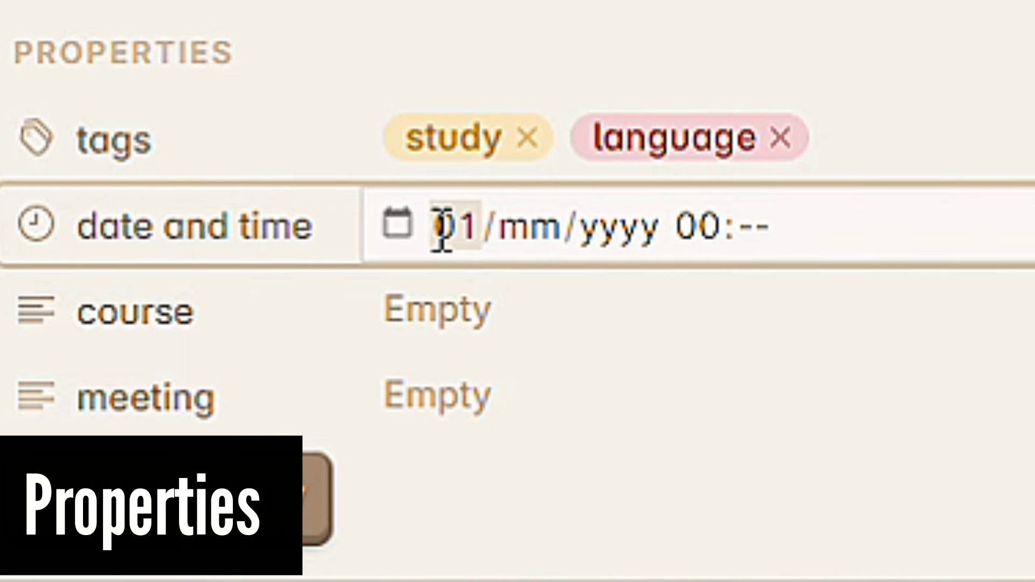
Fill in the note's properties with date and time 18/11/2025 12:50, course Second Language Acquisition, and meeting 11th meeting
type("8/11/2025 1")
type("2:50")
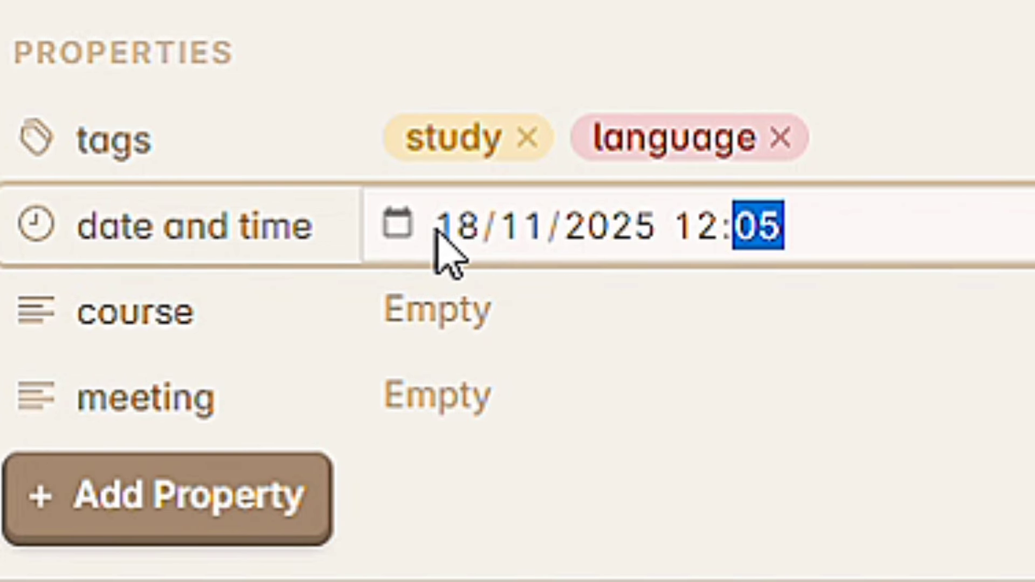
left_click(449, 293)
type("Second")
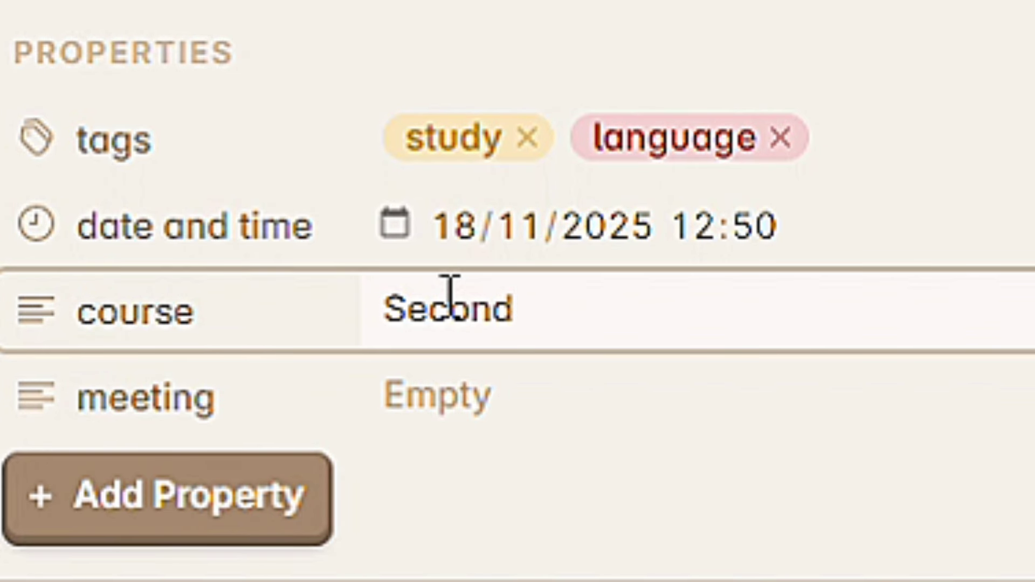
type(" Language Acquisition")
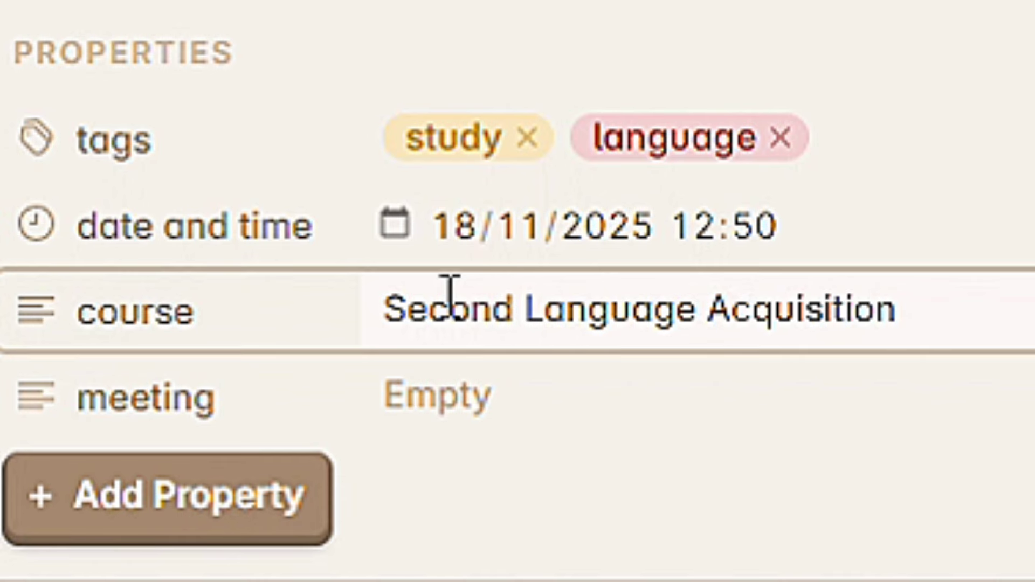
left_click(464, 397)
type("11th meeting")
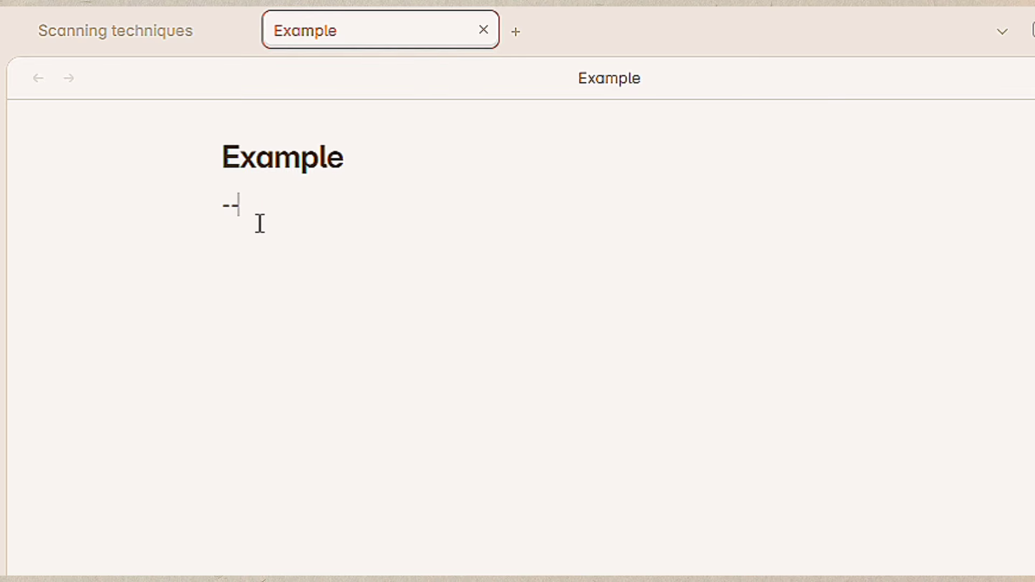
Add an aliases property with the value Contoh to the Example note
key("ctrl+semicolon")
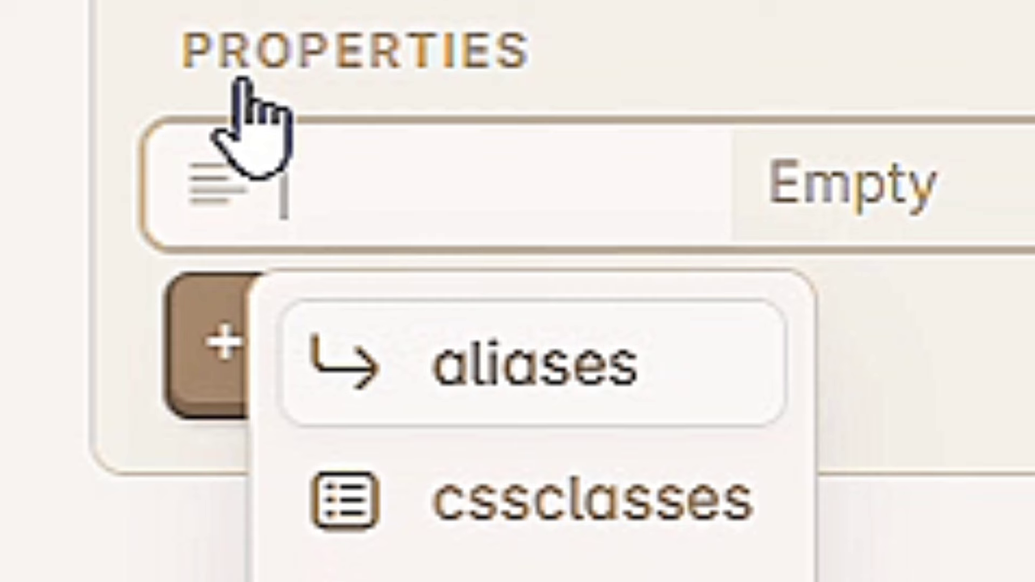
key("Return")
type("Co")
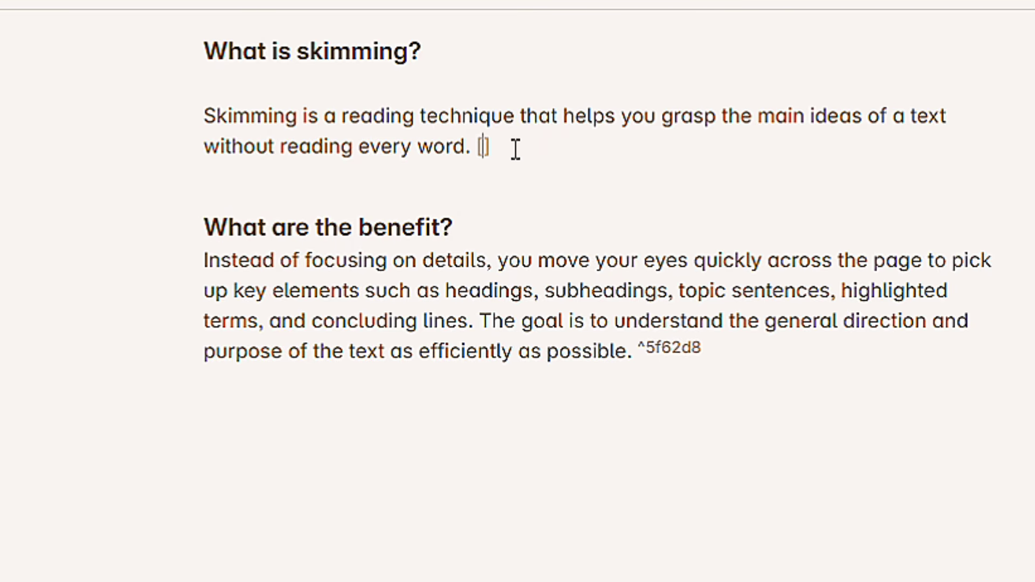
Insert a link to the Example note through its alias Contoh after the skimming definition
type("[")
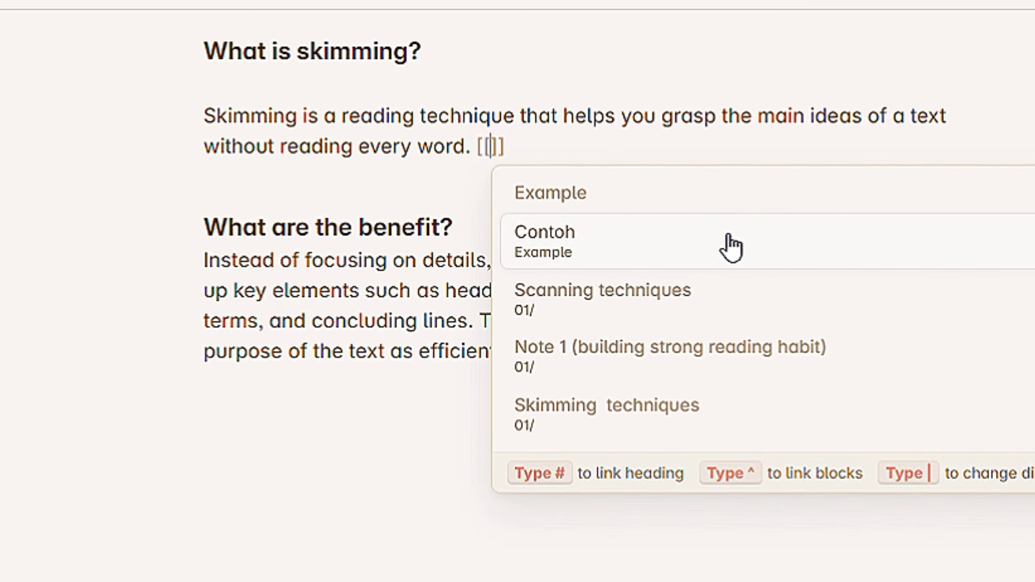
left_click(755, 242)
left_click(553, 188)
left_click(527, 157)
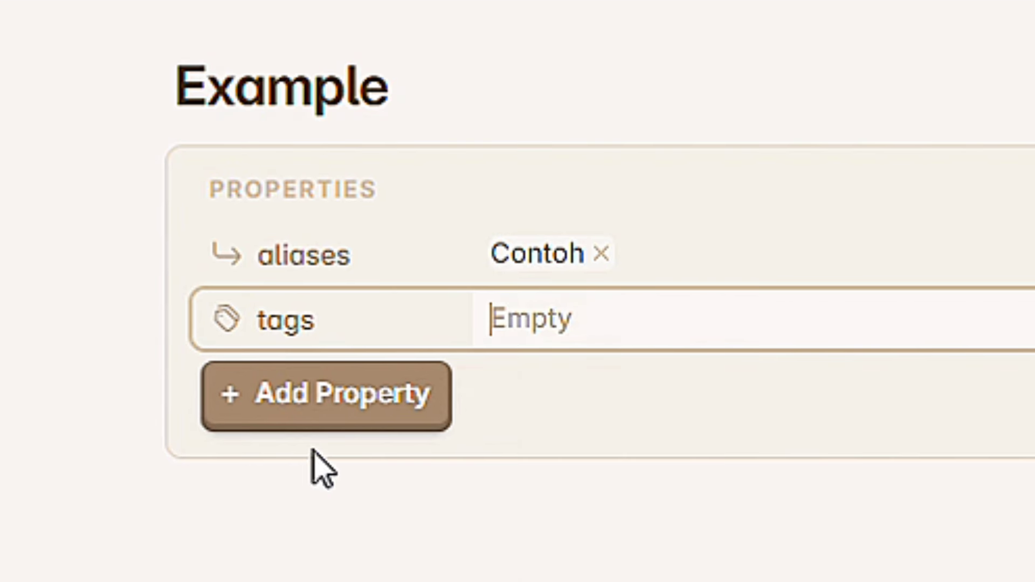
Enter the tags system and system/productivity in the Example note's tags property
type("system")
key("Return")
type("#system/productivity")
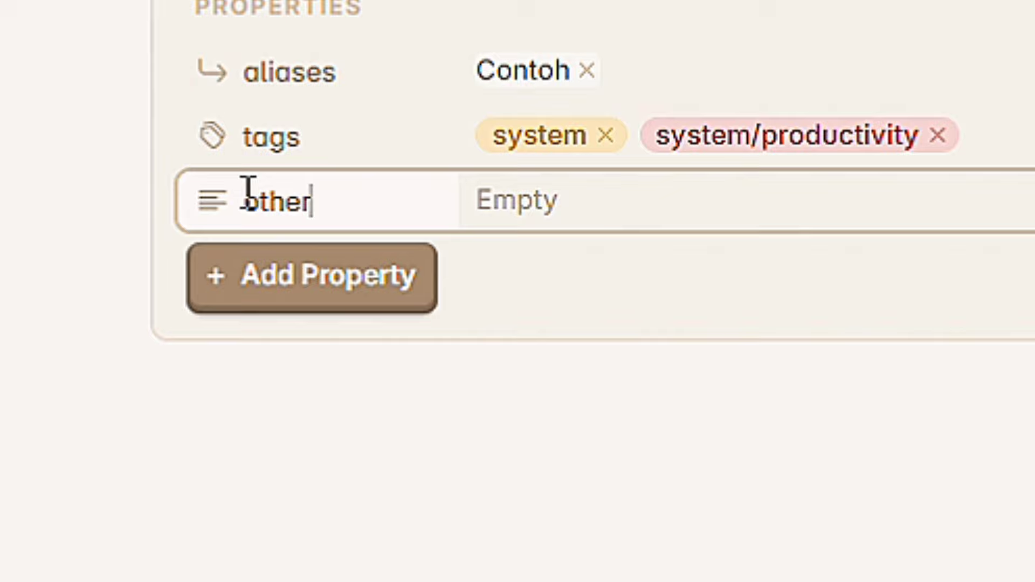
Change the TDL property's type to Checkbox and tick it
left_click(225, 220)
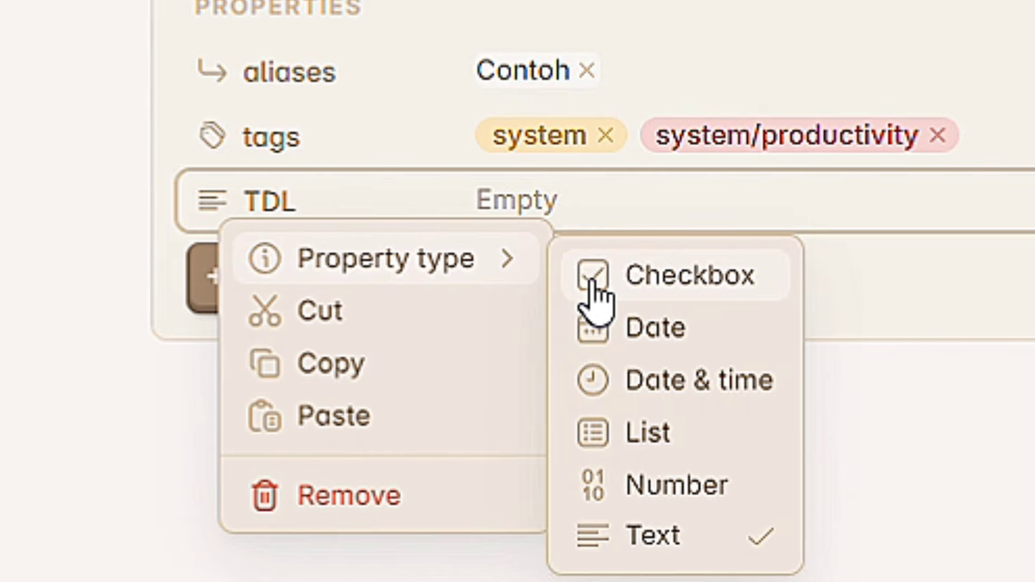
left_click(592, 283)
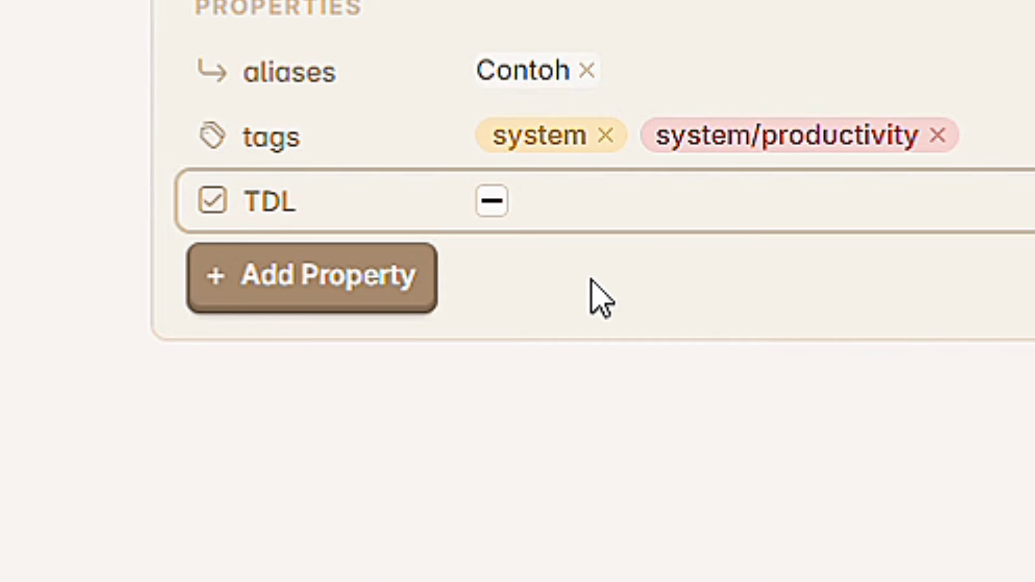
left_click(492, 201)
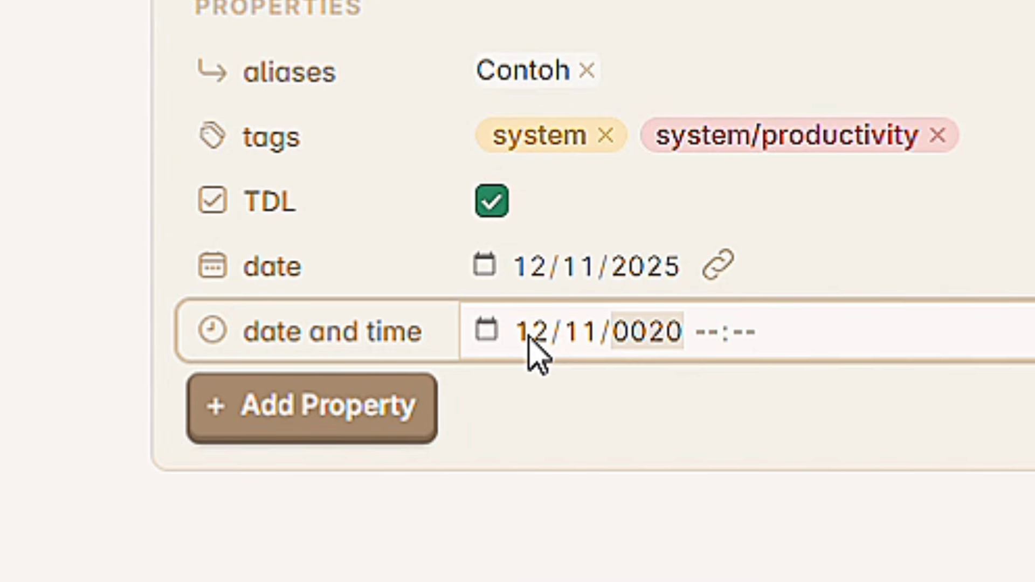
Complete the date and time property as 12/11/2025 12:00 and move the date property below the list property
type("2025 12:00")
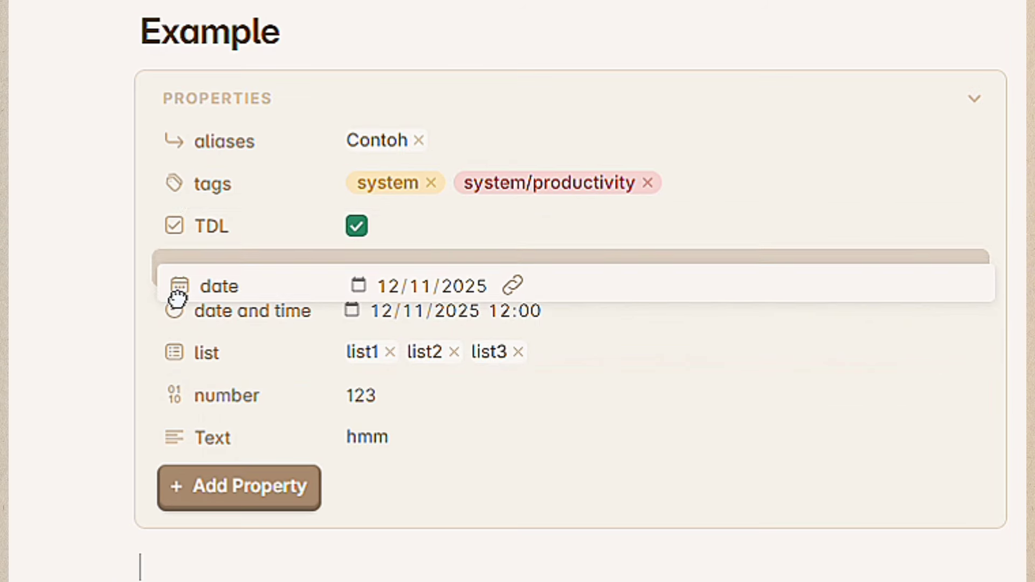
left_click_drag(176, 296, 207, 299)
Rename the TDL property to Task and the tags property to labe
left_click(266, 227)
key("BackSpace")
key("BackSpace")
key("BackSpace")
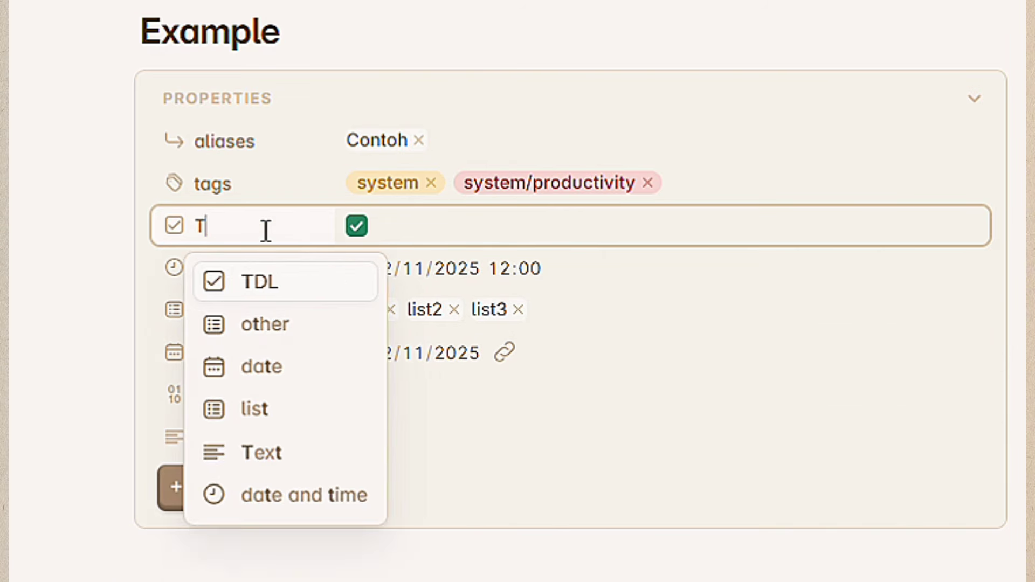
type("Task")
double_click(266, 187)
type("labe")
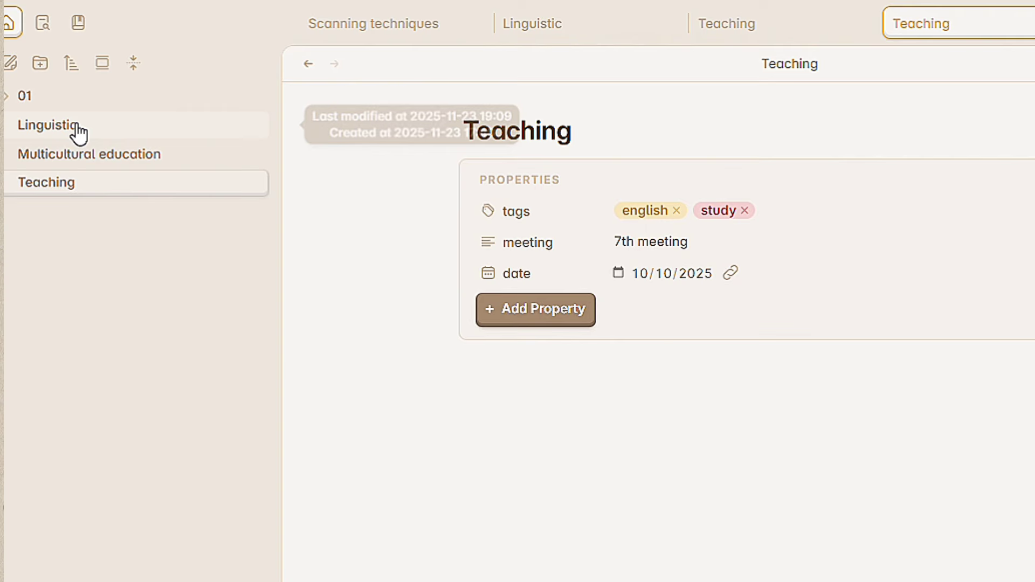
Open the Linguistic, Multicultural education and Teaching notes to examine their properties
left_click(78, 130)
left_click(73, 157)
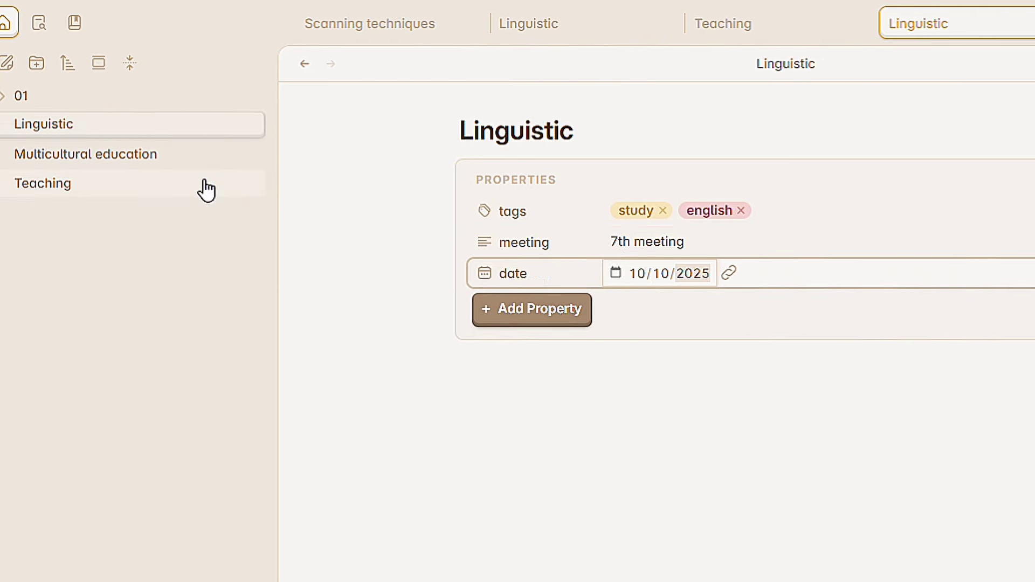
left_click(206, 186)
type("5")
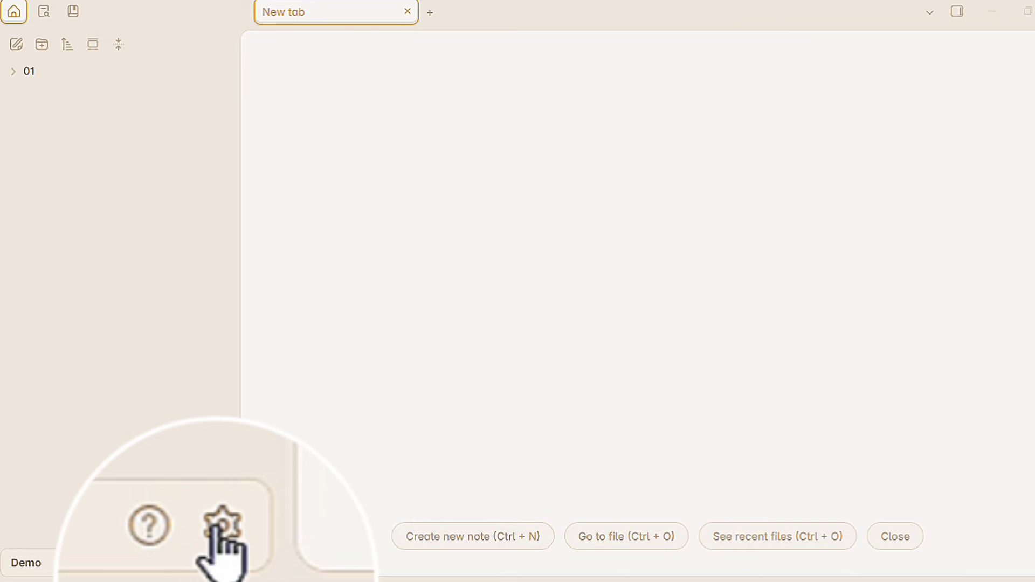
Examine the Templates core plugin's folder location, date format and time format options in the settings, and close them
left_click(216, 536)
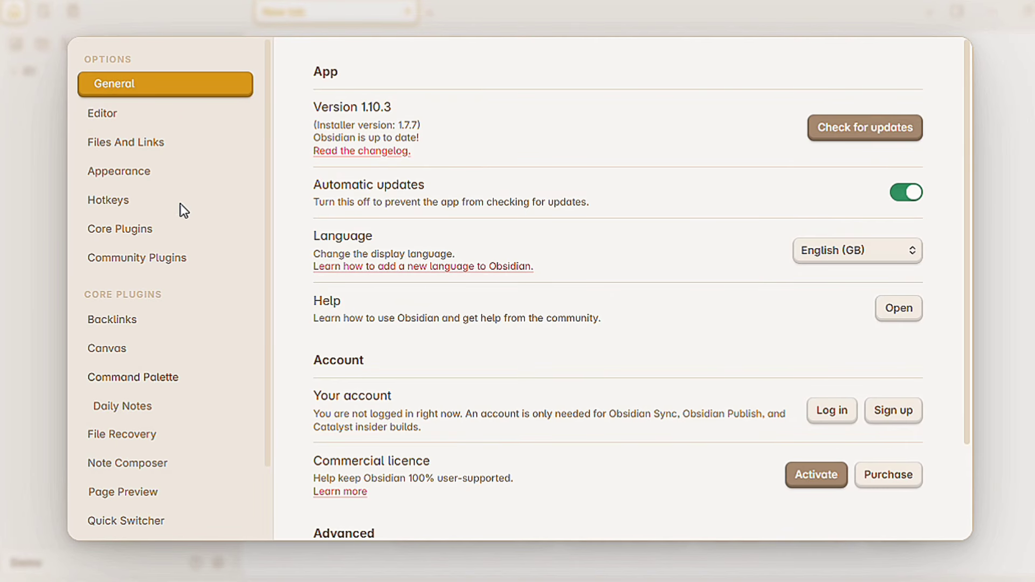
scroll(94, 335, "down", 3)
left_click(100, 497)
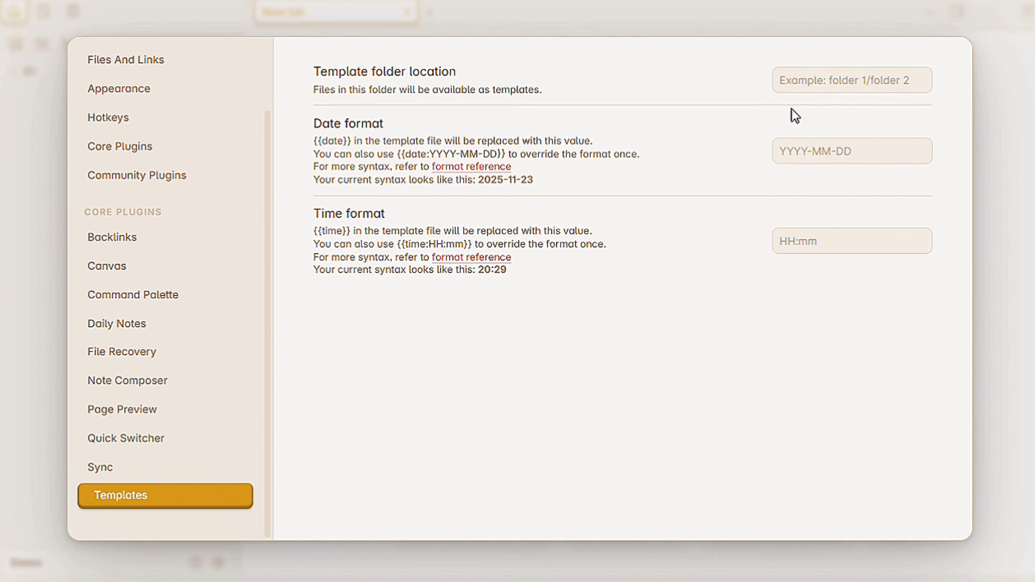
left_click(1029, 129)
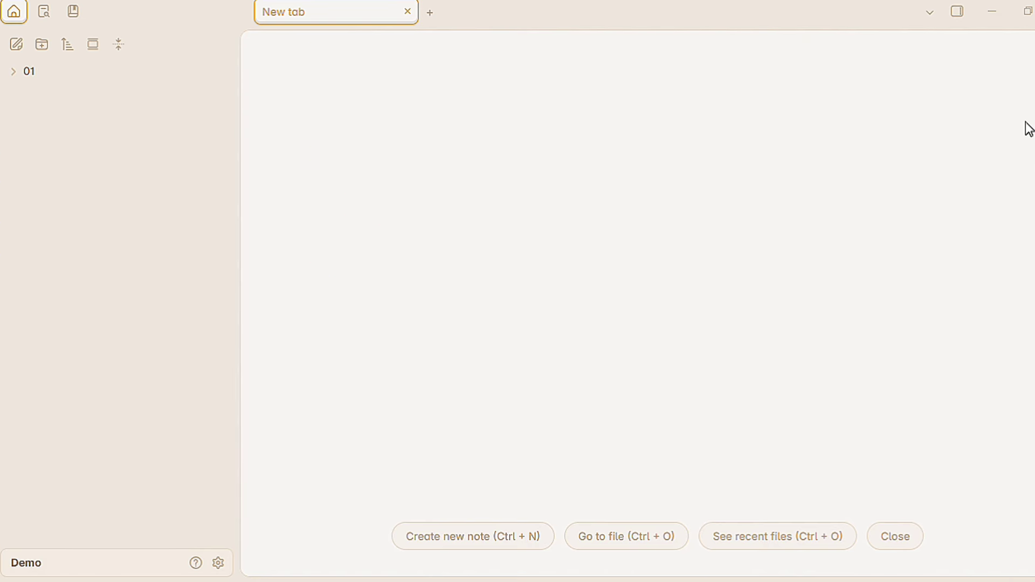
Create a folder named Templates and set it as the Templates plugin's template folder location
left_click(41, 44)
type("Templates")
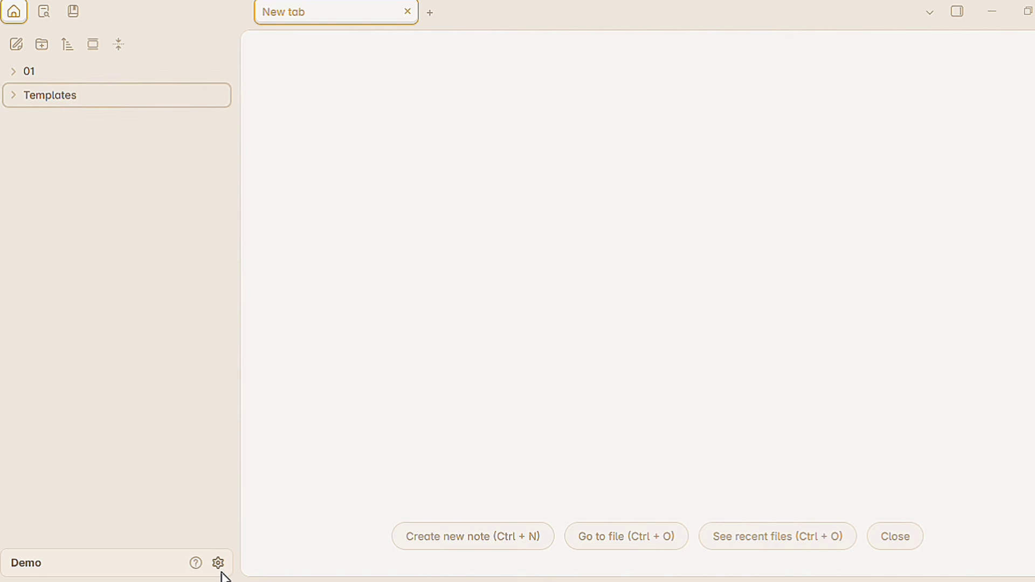
left_click(219, 563)
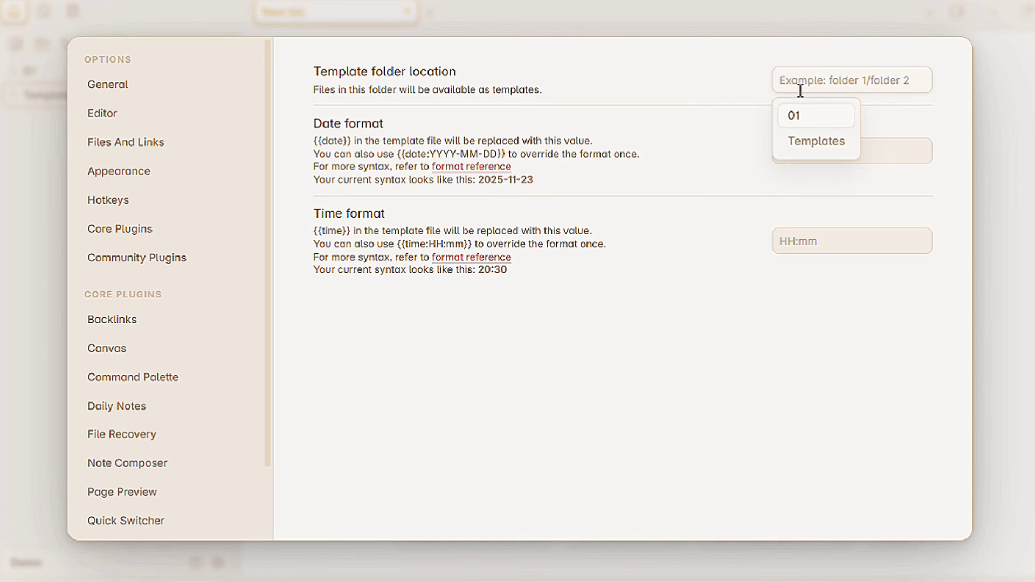
left_click(811, 145)
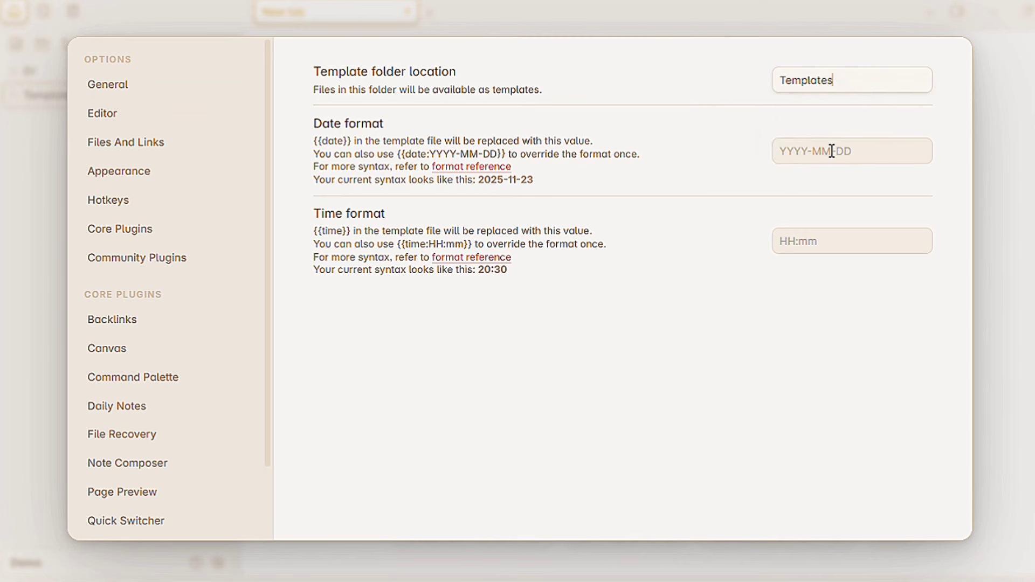
Set the Templates plugin's date format to DD-MM-YYY and close the settings
left_click(832, 152)
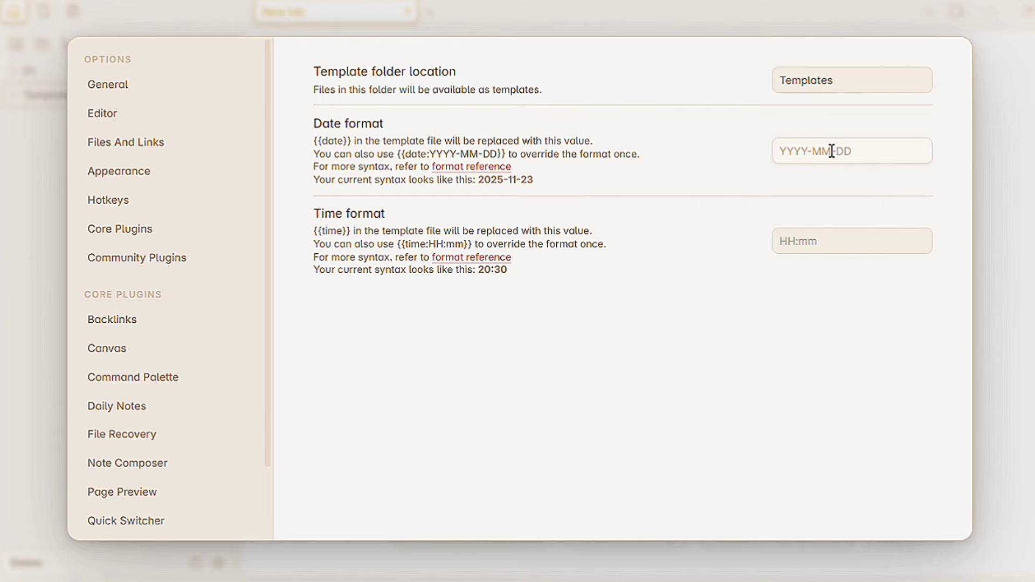
key("Caps_Lock")
type("D")
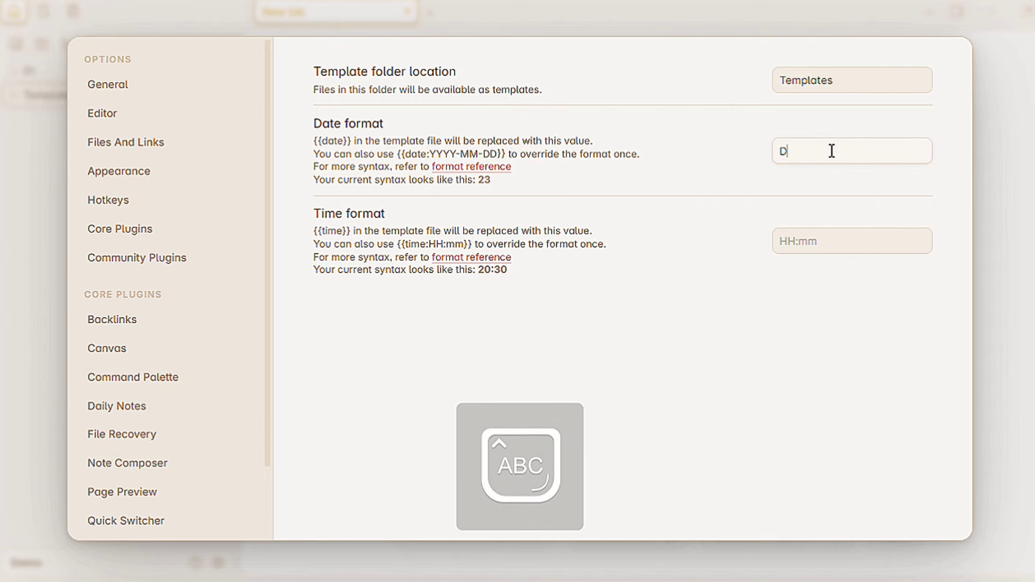
type("D-MM-YYY")
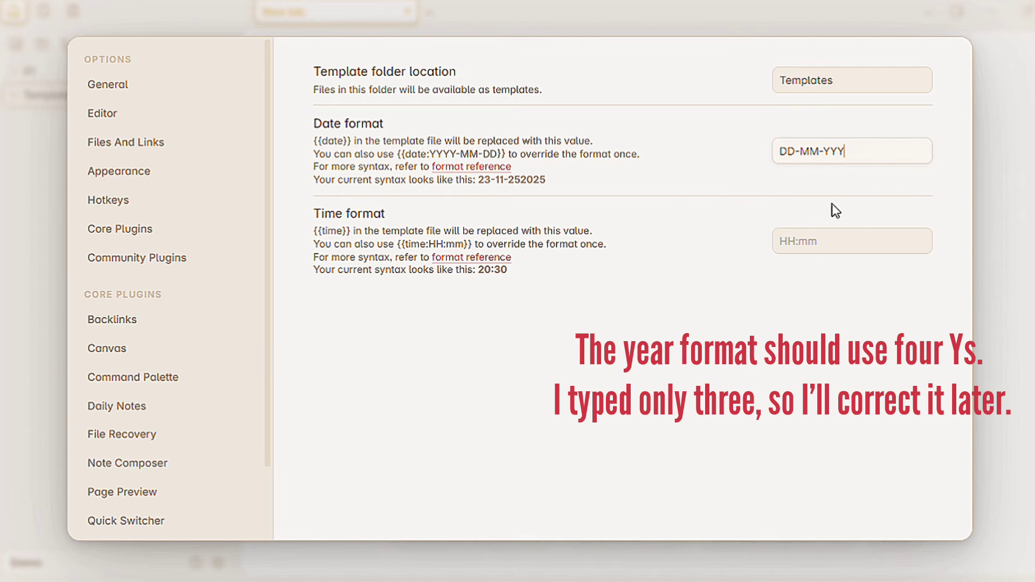
key("Escape")
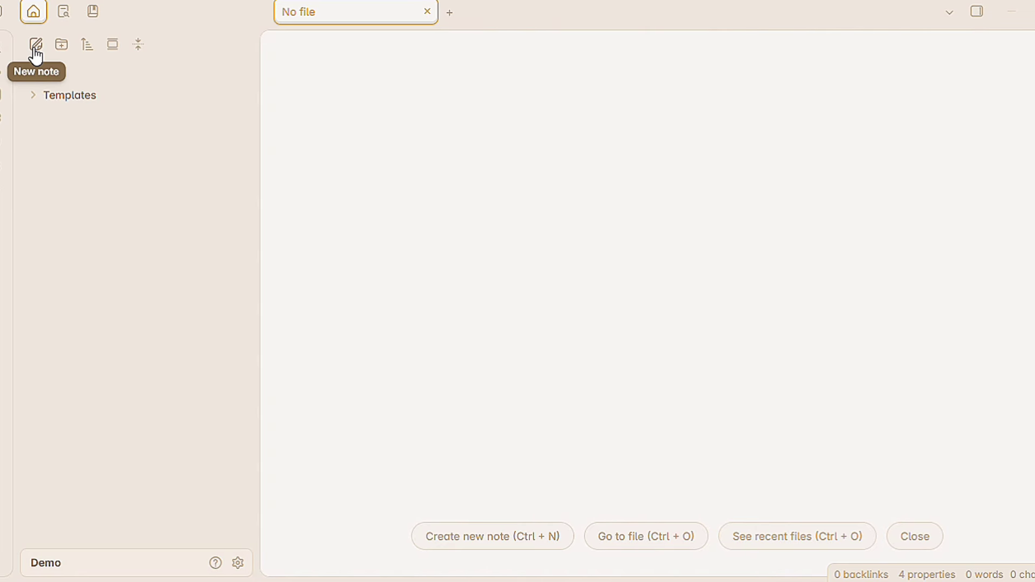
Create a new note titled Book review
left_click(35, 48)
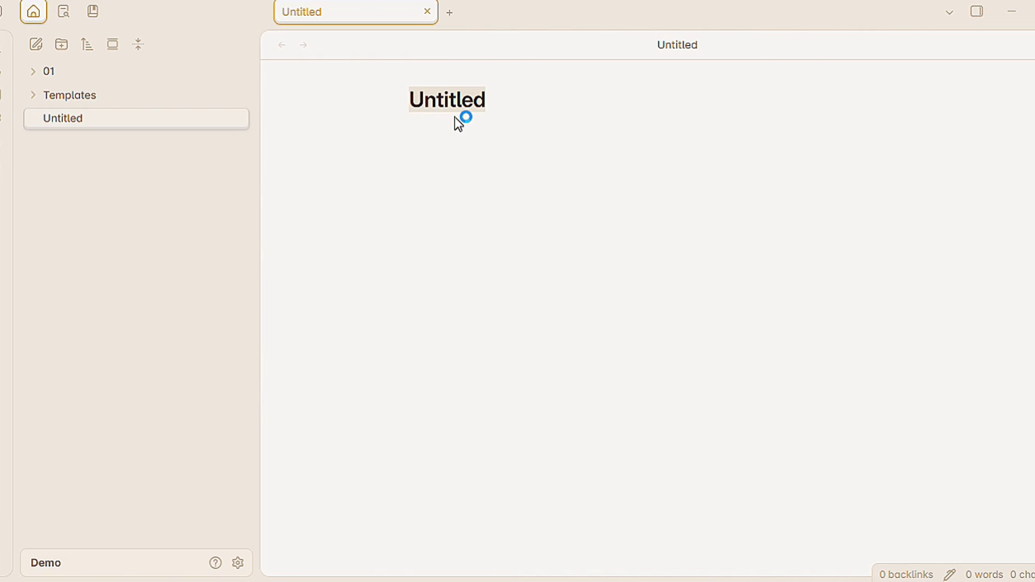
type("Bo")
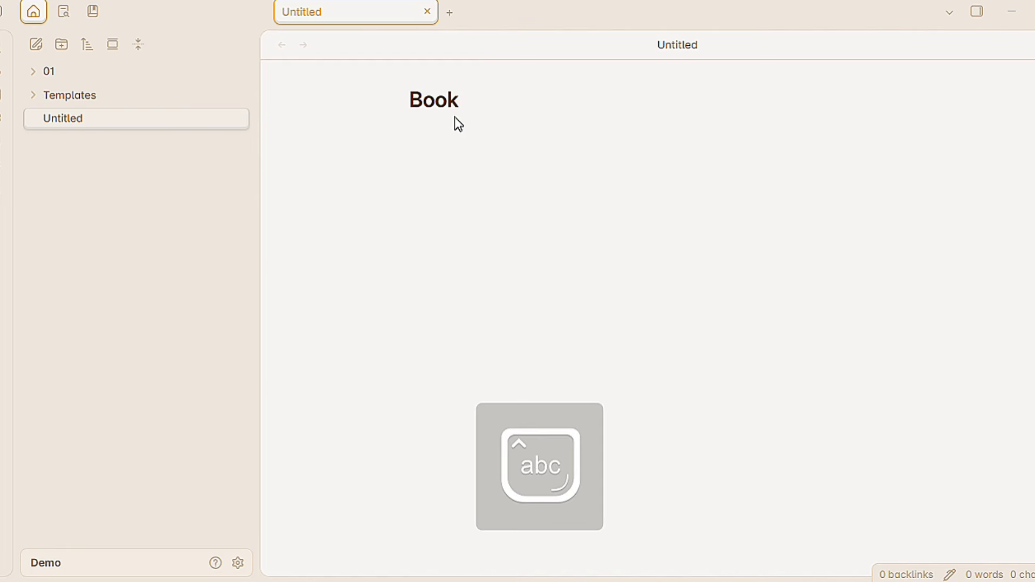
type("ok review")
key("Return")
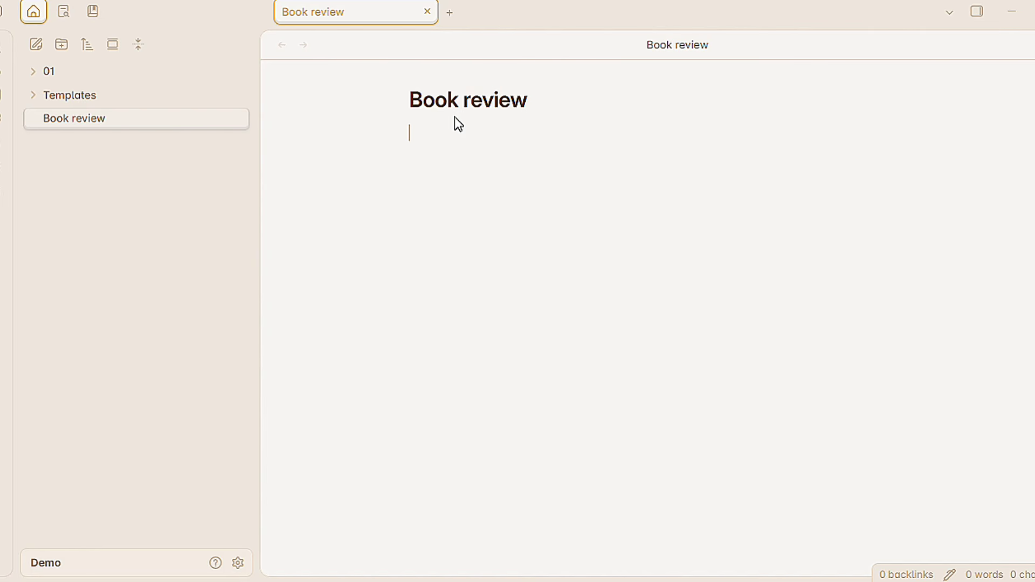
Add Author, Started, Finished and Genre properties to the Book review note and move it into the Templates folder
type("---")
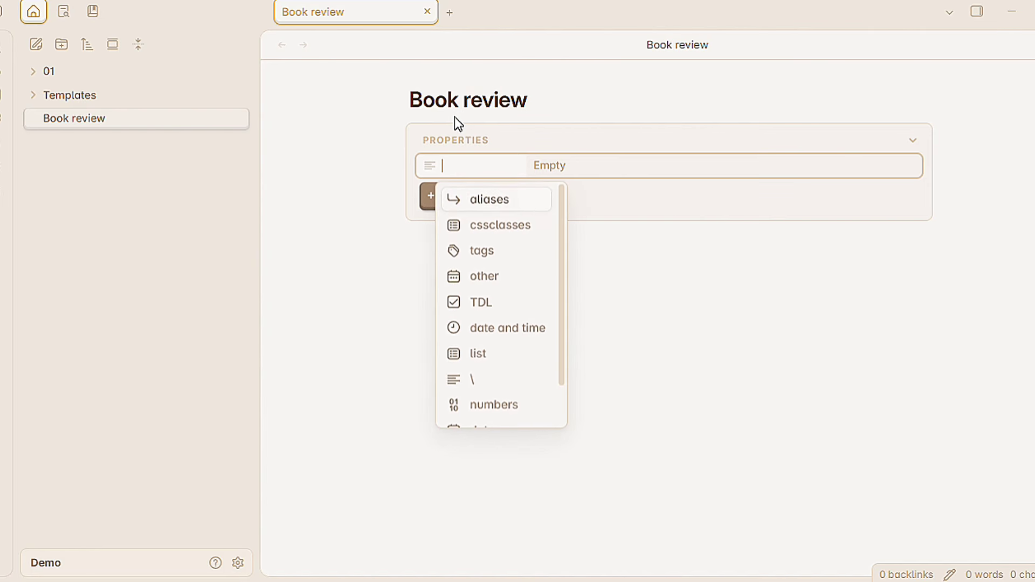
type("Author")
left_click(471, 197)
type("Started")
left_click(471, 221)
type("Finished")
left_click(471, 247)
type("taGenre")
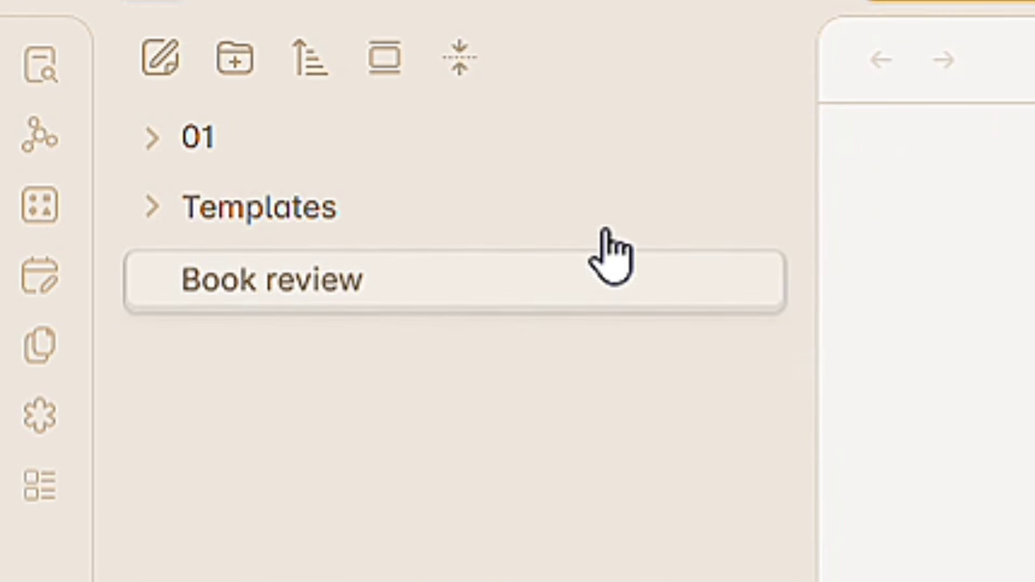
left_click_drag(609, 254, 605, 232)
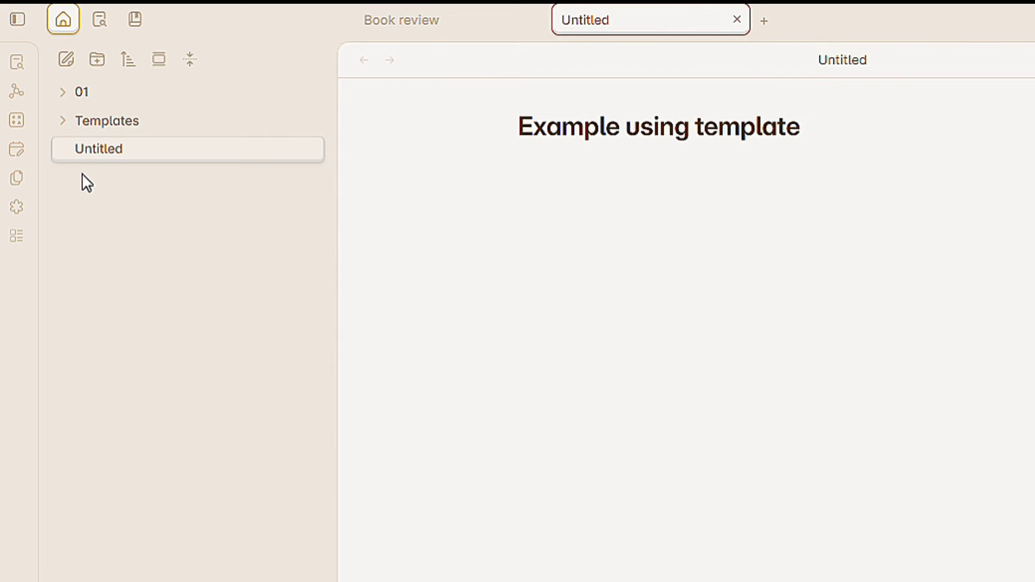
Insert the Book review template into the Example using template note
left_click(16, 182)
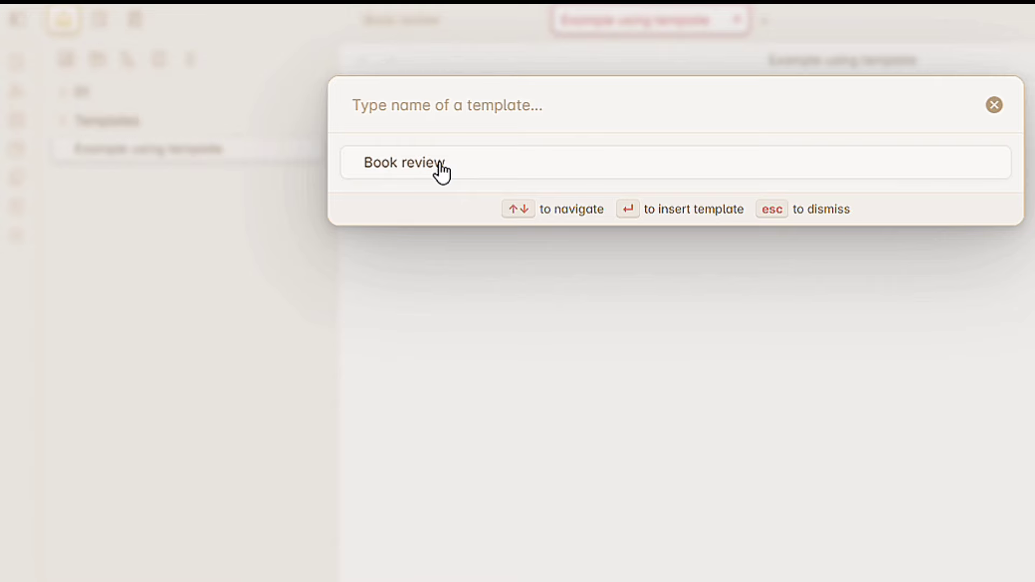
left_click(442, 171)
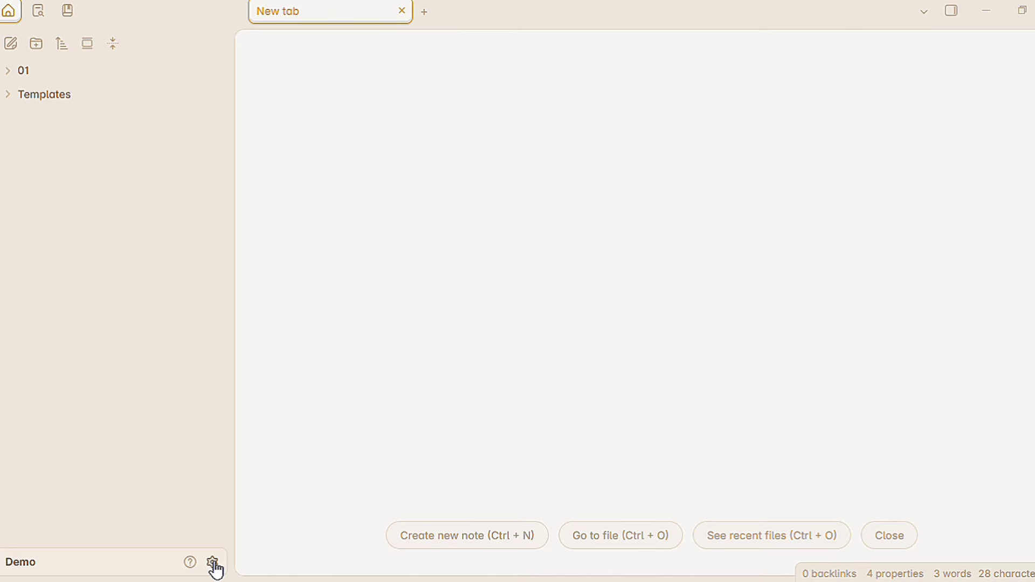
Examine the Templates plugin's date format and time format settings
left_click(212, 565)
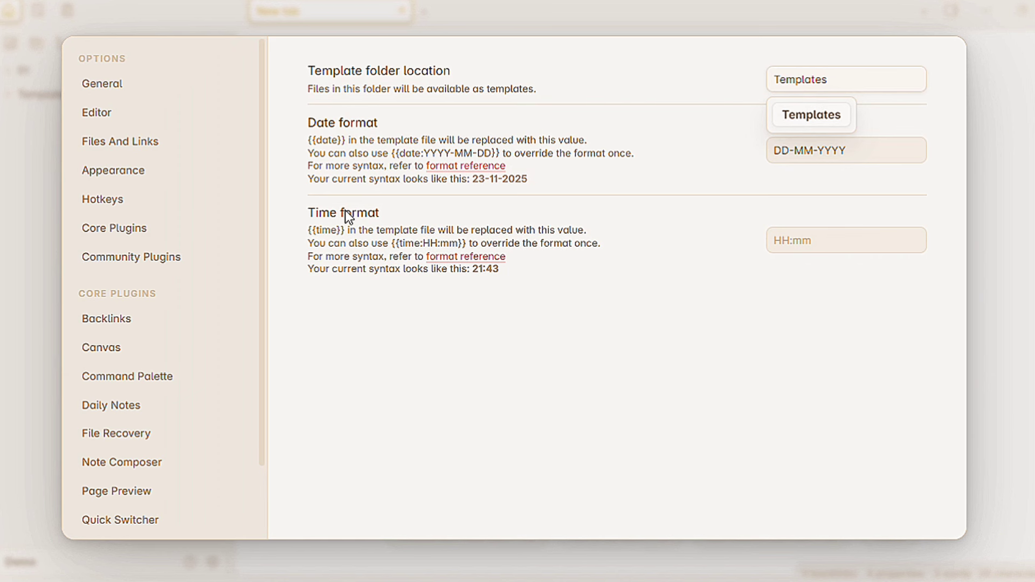
left_click(641, 255)
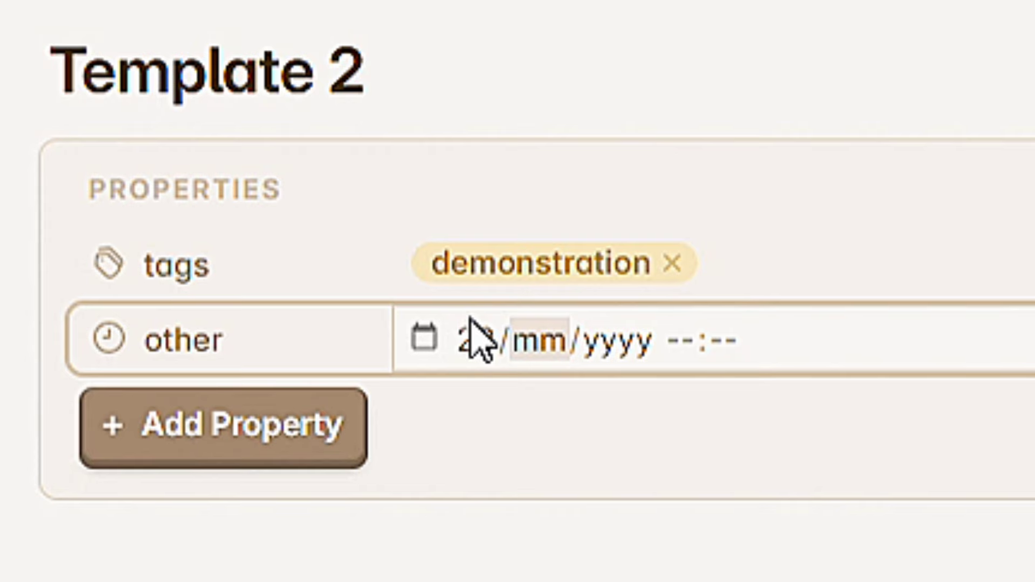
Complete Template 2's other property as 23/11/2025 21:04 and add {{time}} and {{date}} placeholders in the note body
type("11-2025")
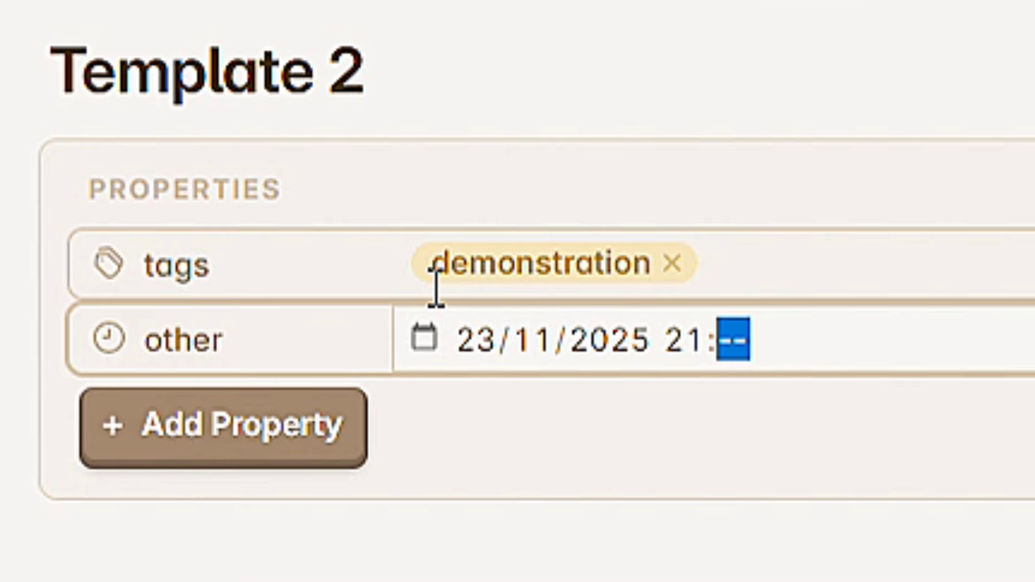
type("04")
left_click(216, 361)
type("{{t")
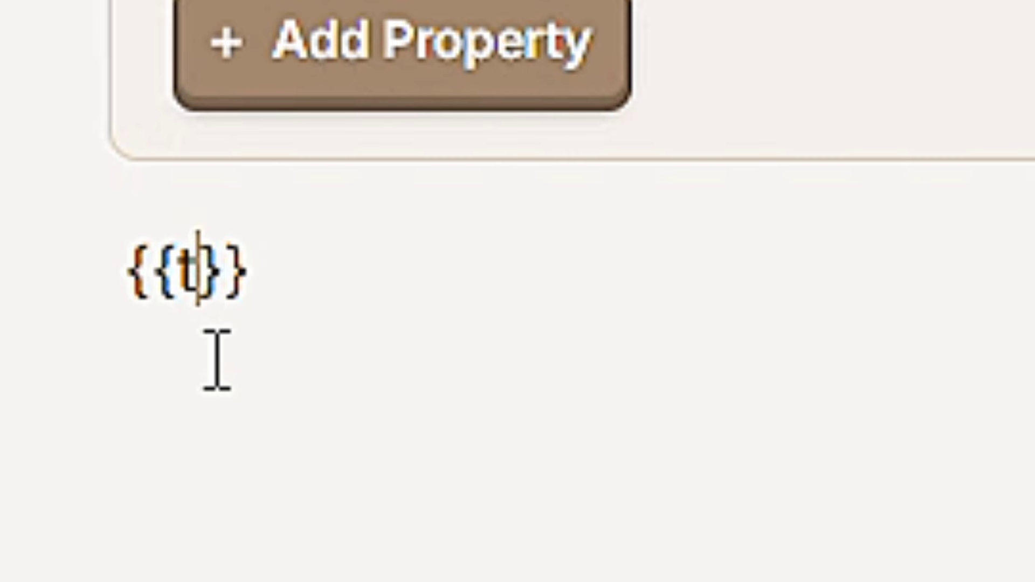
type("ime")
key("Return")
type("{{date")
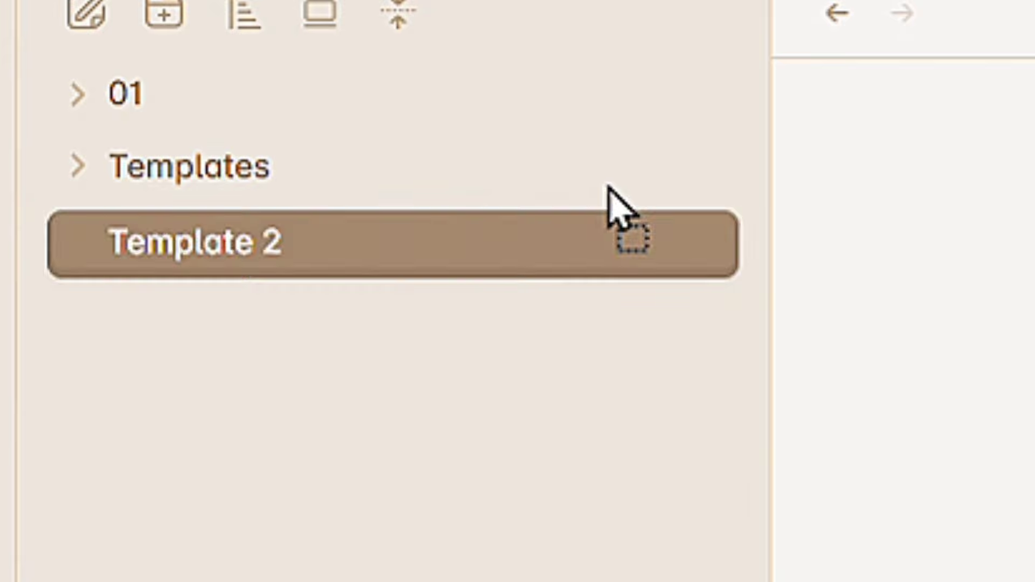
Move Template 2 into the Templates folder and insert it as a template into the Example using template 2 note
left_click_drag(608, 187, 652, 179)
left_click(96, 84)
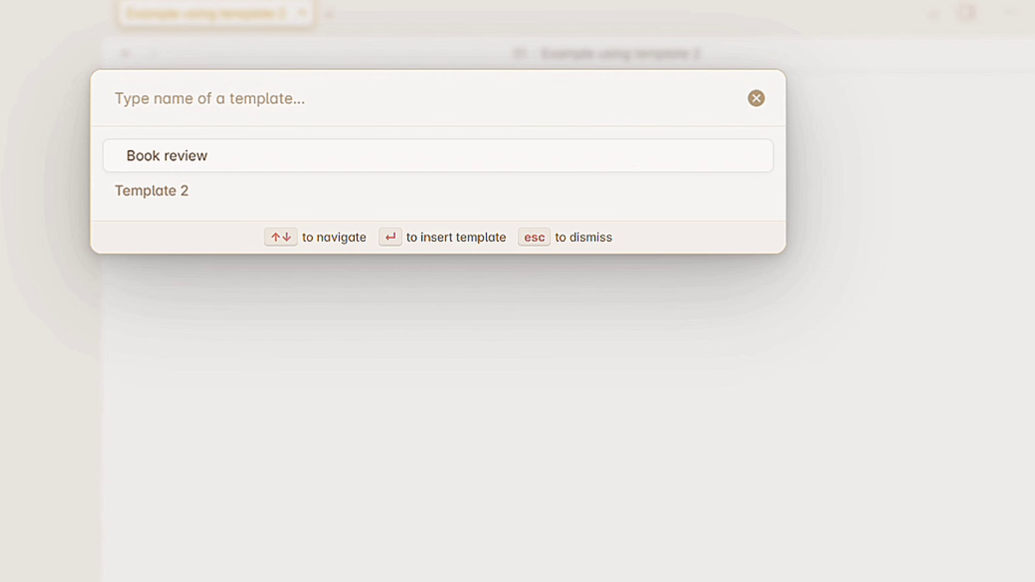
left_click(162, 194)
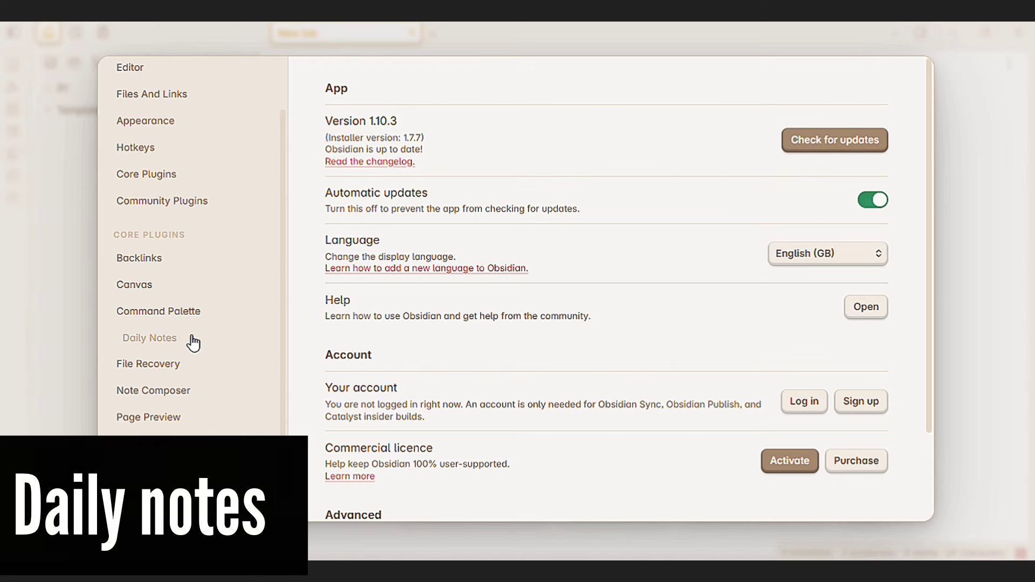
Set the Daily Notes plugin's date format to DD-MM-YYYY and its new file location to the Daily notes folder
left_click(190, 340)
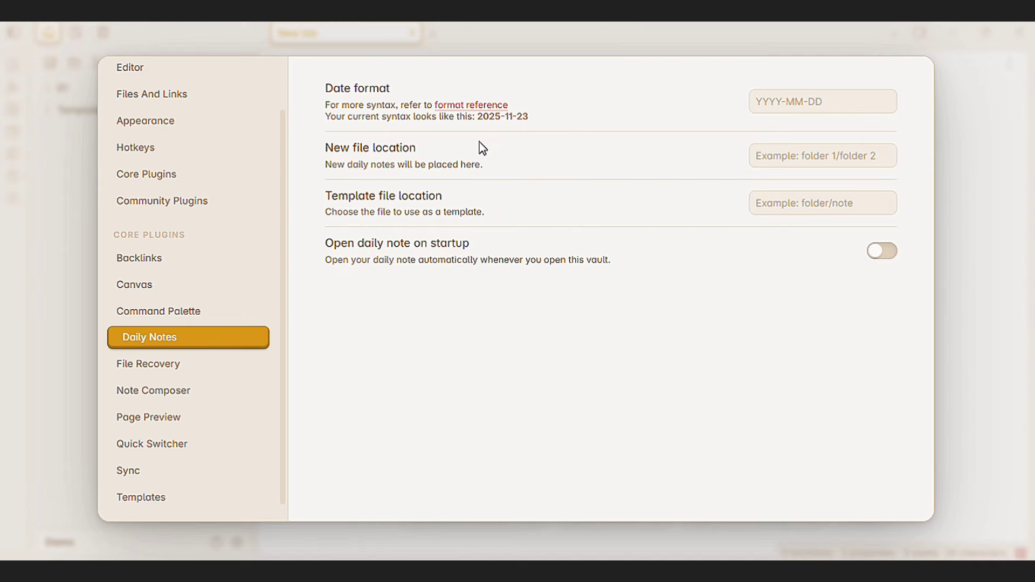
left_click(835, 104)
type("DD-MM-")
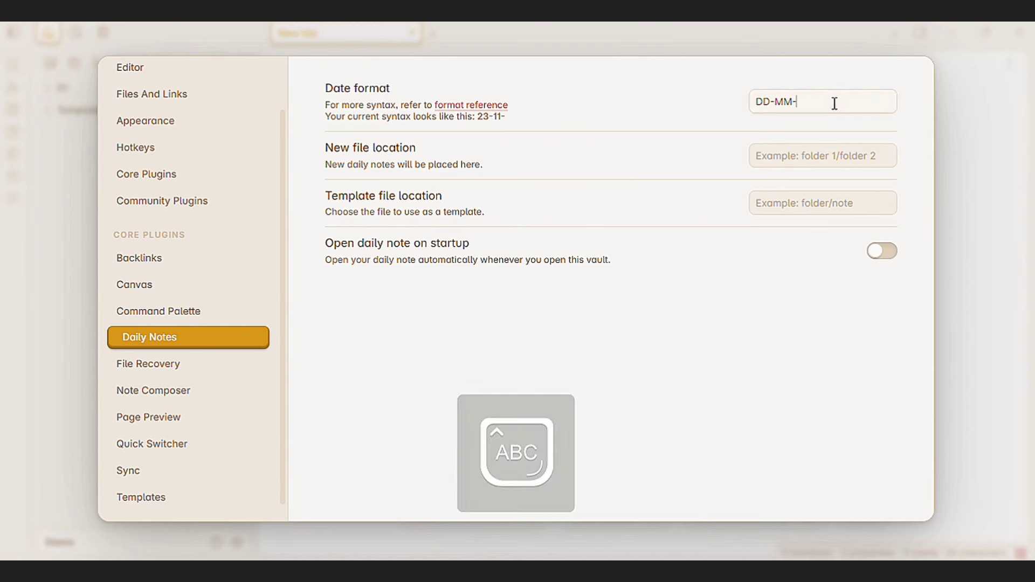
type("YYYY")
left_click(789, 156)
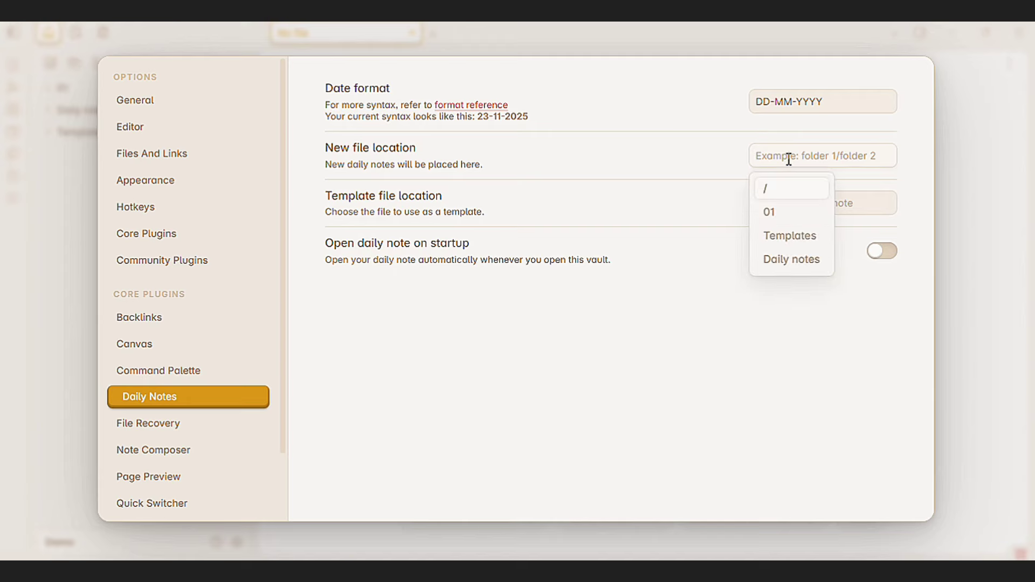
left_click(789, 261)
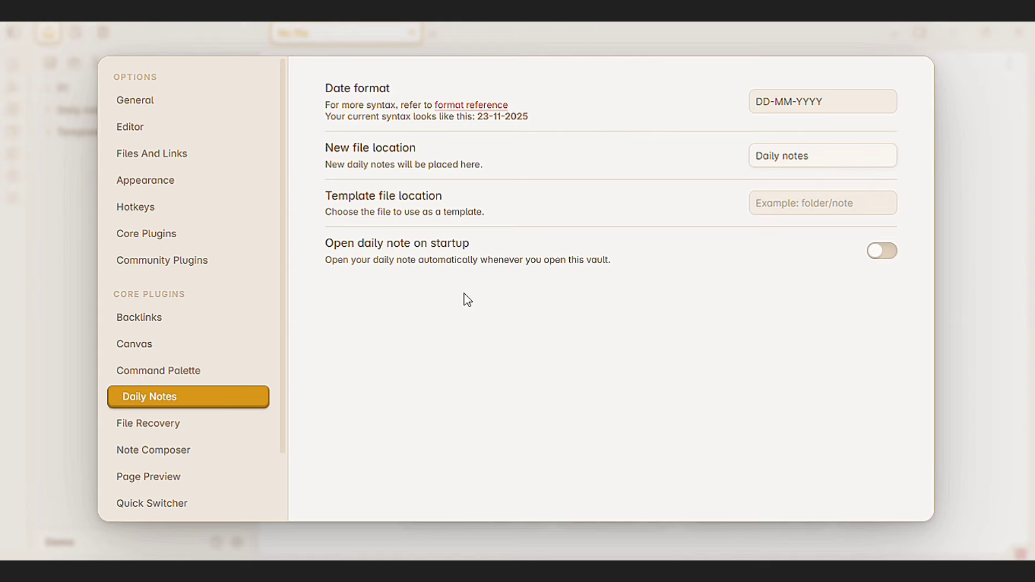
key("Escape")
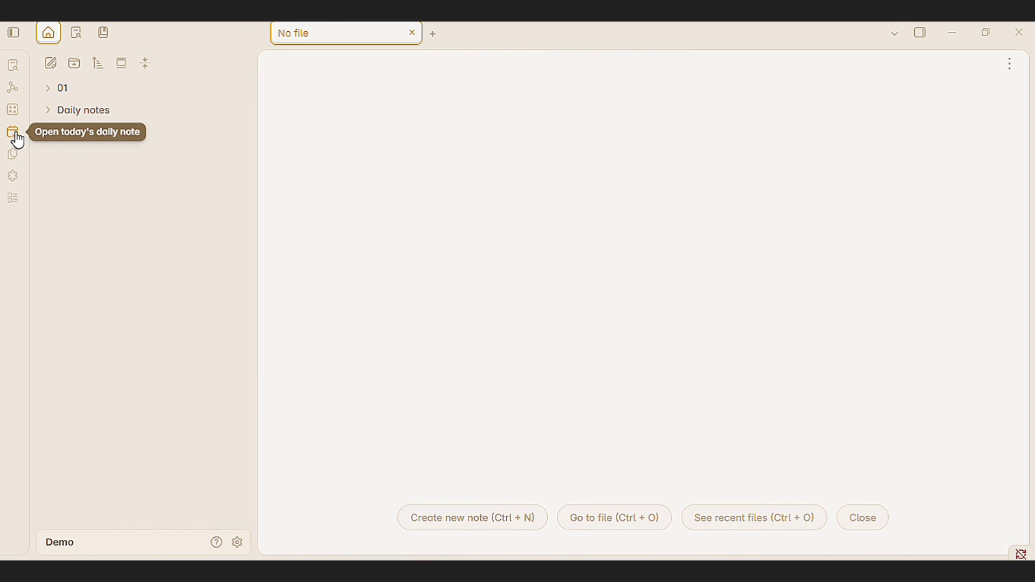
Open today's daily note and expand the Daily notes folder
left_click(13, 132)
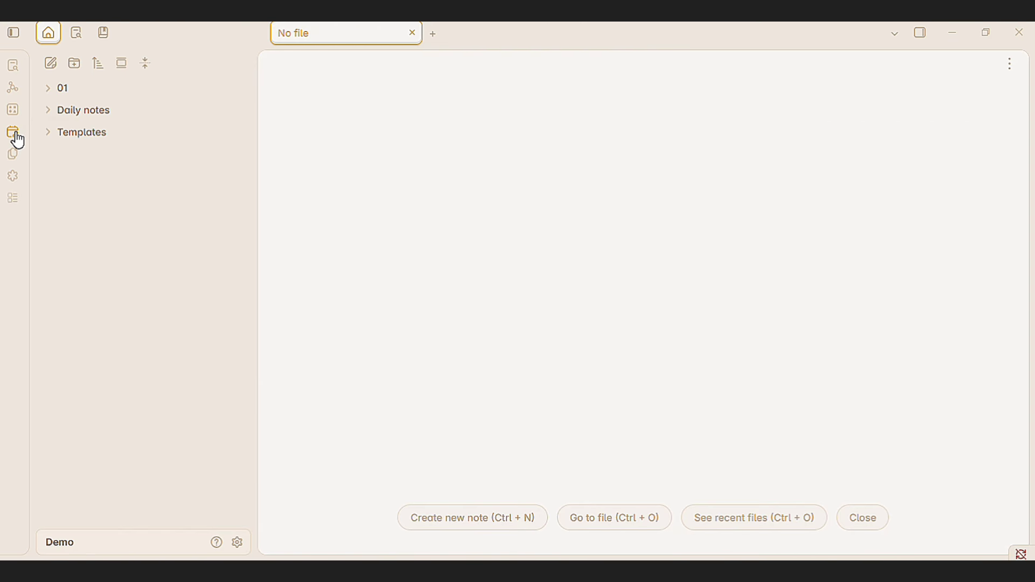
left_click(90, 110)
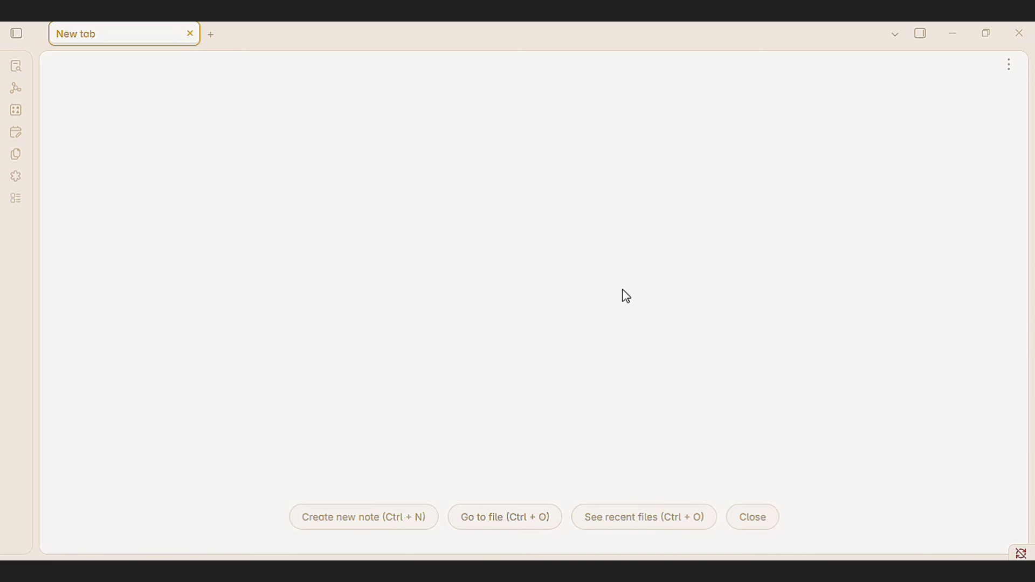
Show the file list and open the 20-11-2025 and 22-11-2025 daily notes to examine their contents
left_click(15, 36)
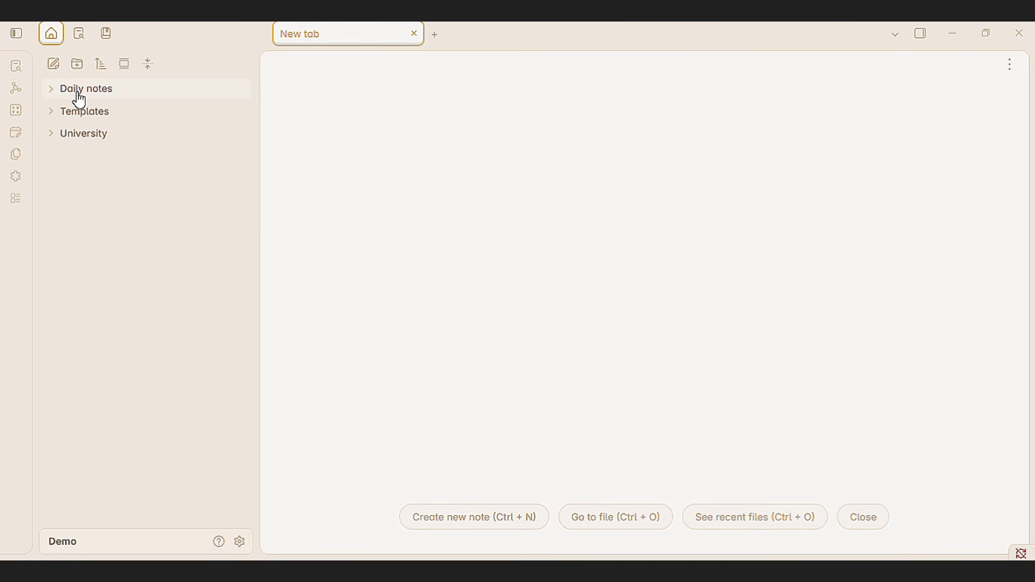
left_click(80, 100)
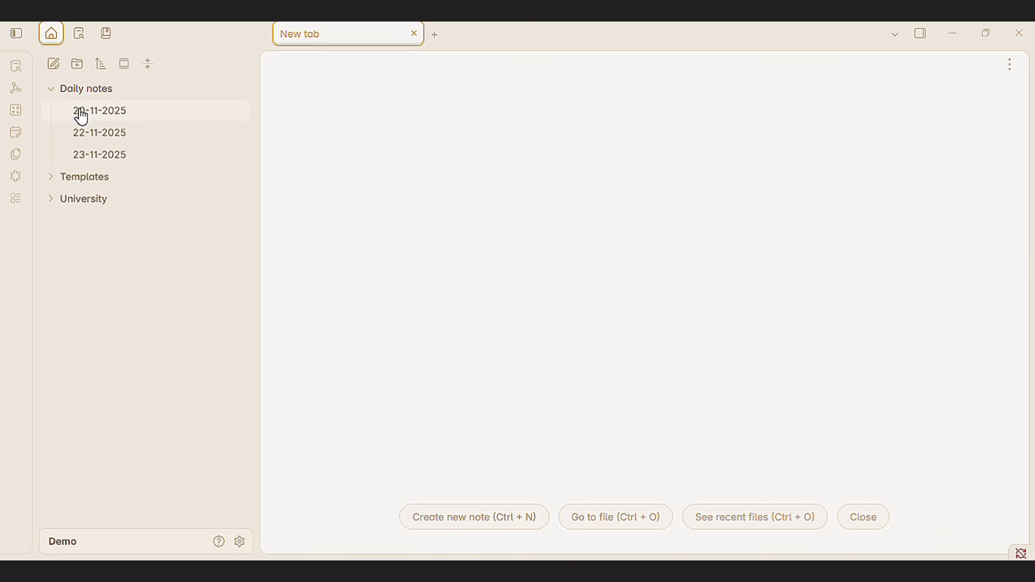
left_click(77, 112)
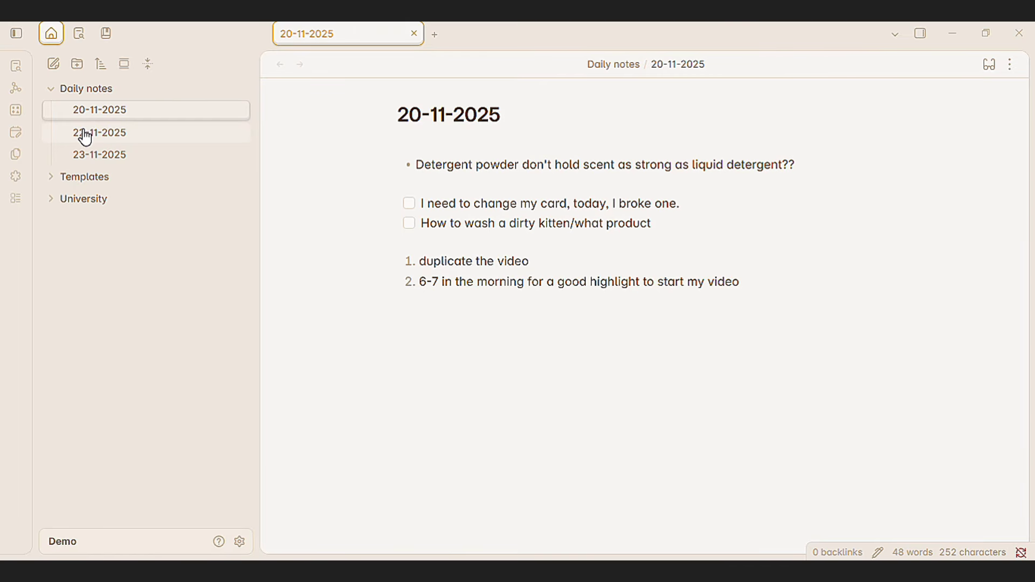
left_click(85, 138)
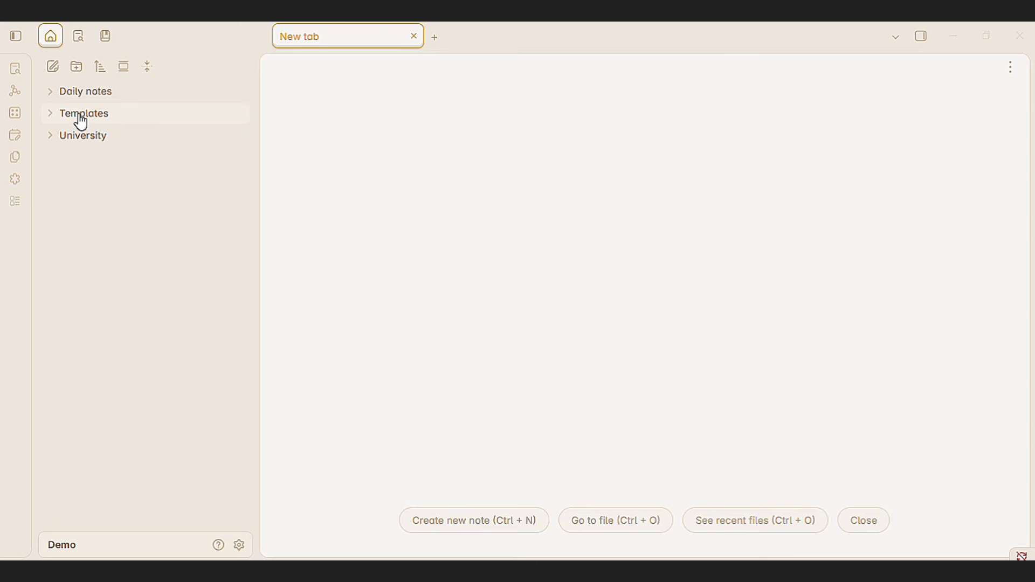
Browse the University folder with its Class notes subfolder, and the Templates folder
left_click(57, 141)
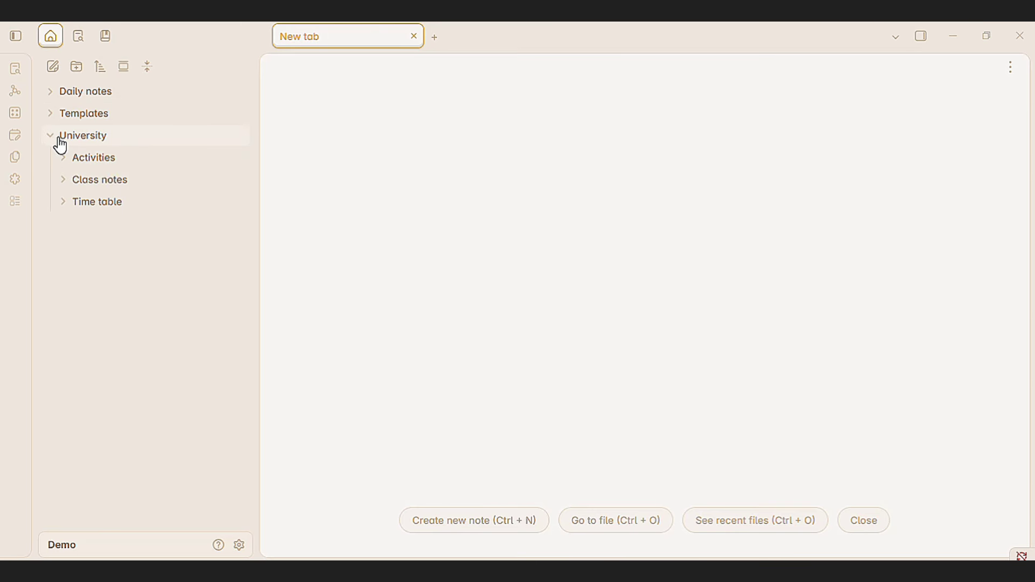
left_click(119, 190)
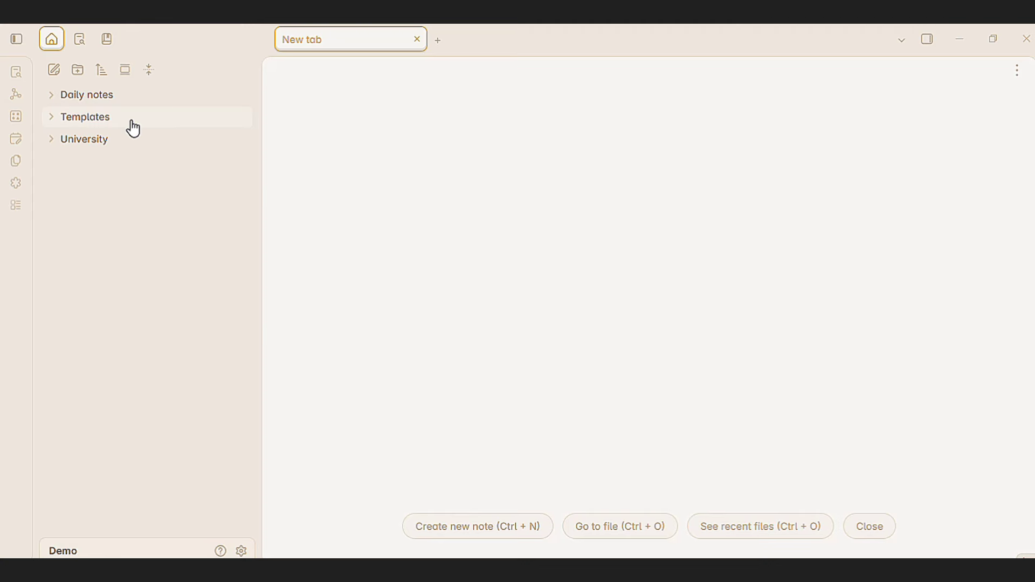
left_click(133, 129)
left_click(103, 195)
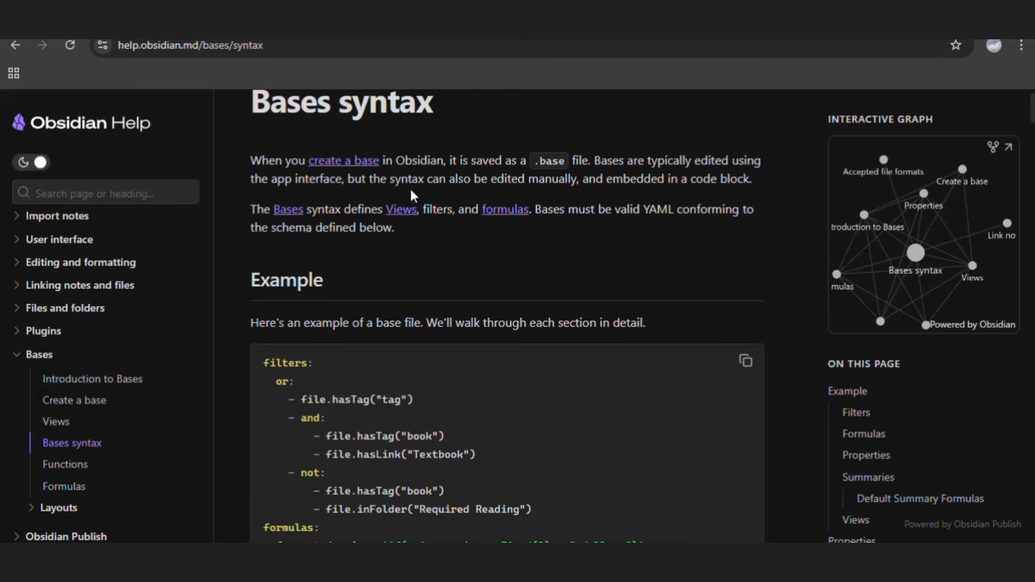
Read through the example base file on the Bases syntax page of Obsidian Help in the browser
scroll(410, 187, "down", 3)
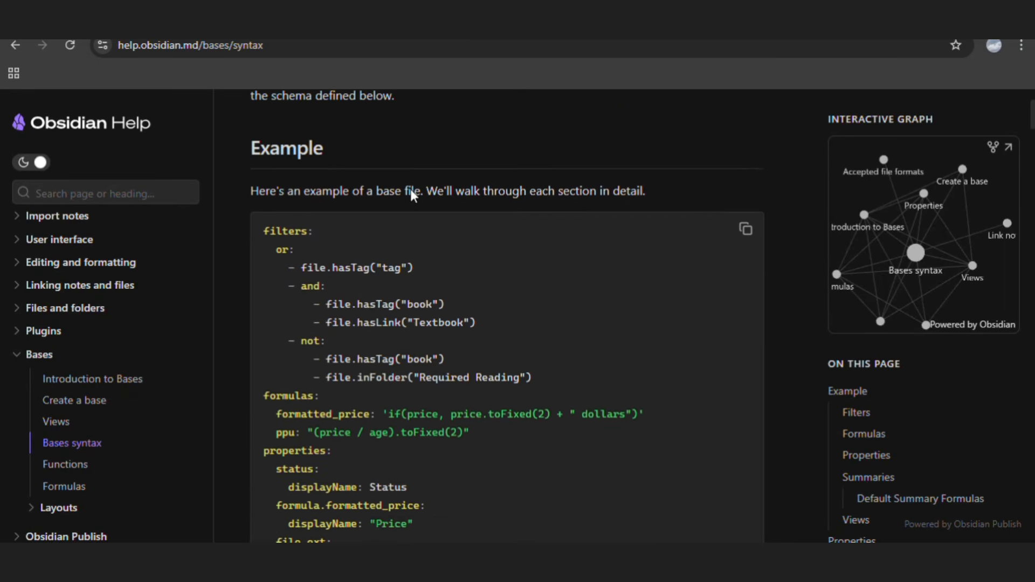